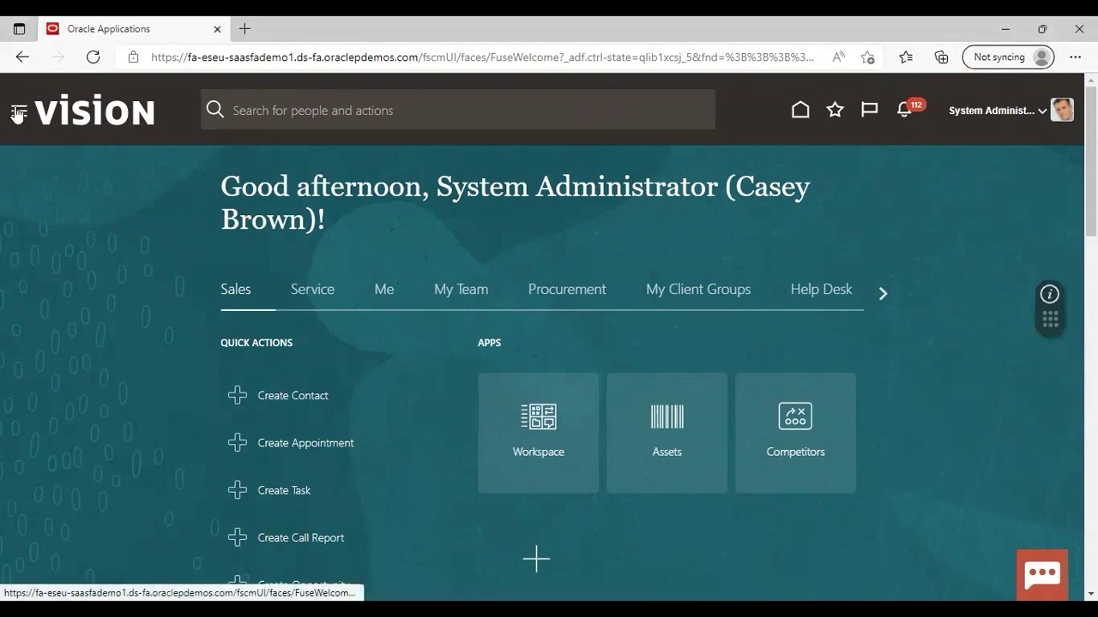
- Open the Billing work area under Receivables and start creating a new transaction
{"action": "left_click", "coordinate": [17, 114]}
{"action": "left_click", "coordinate": [619, 592]}
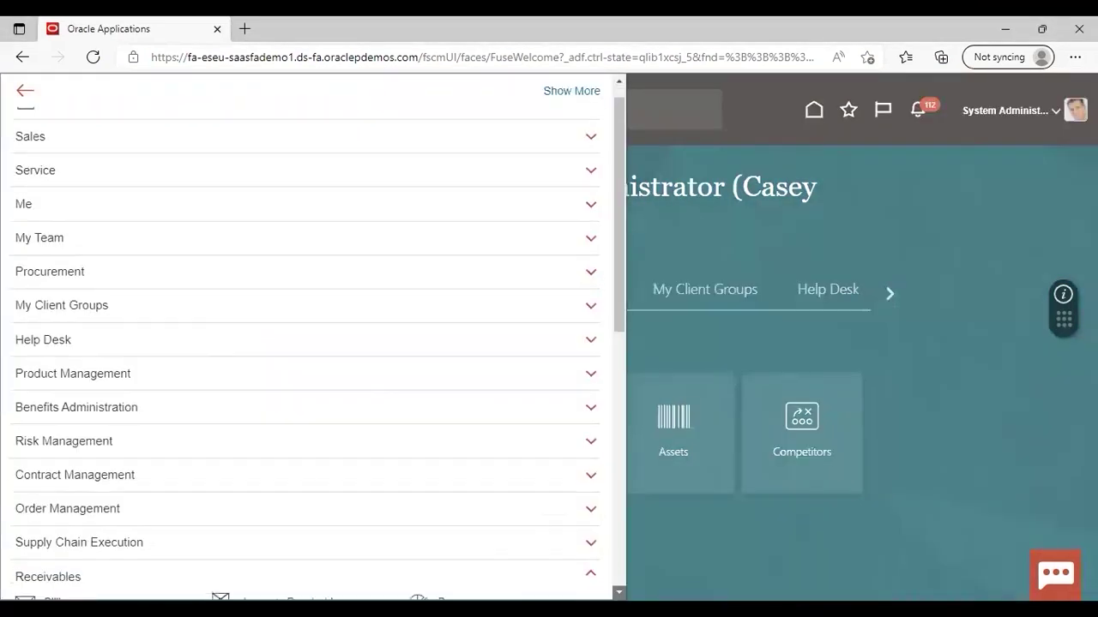
{"action": "scroll", "coordinate": [619, 593], "scroll_direction": "down", "scroll_amount": 3}
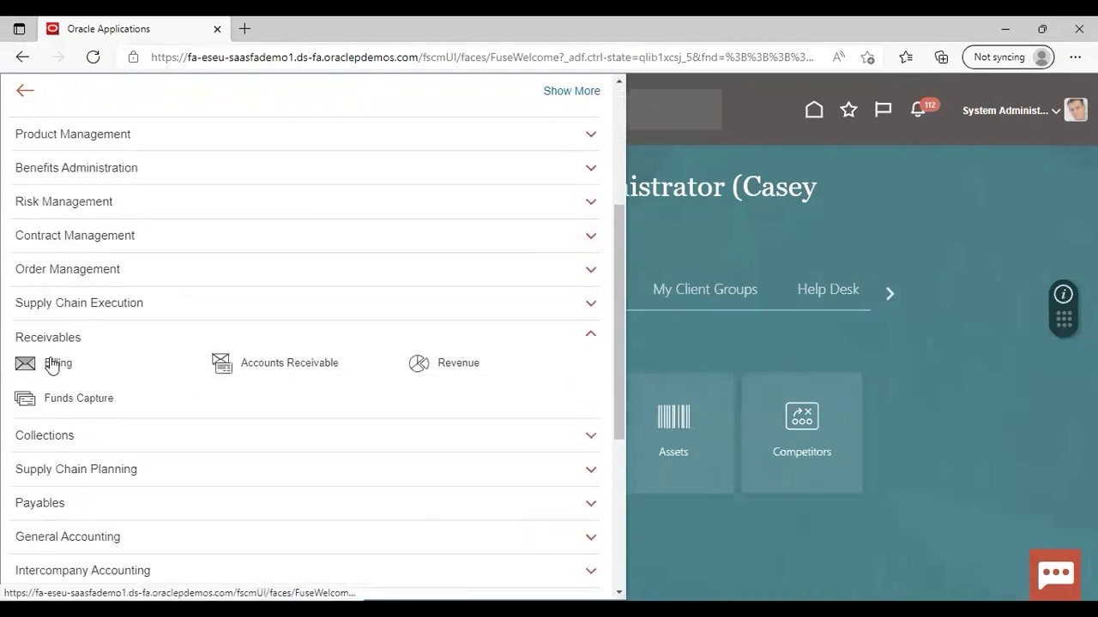
{"action": "left_click", "coordinate": [52, 365]}
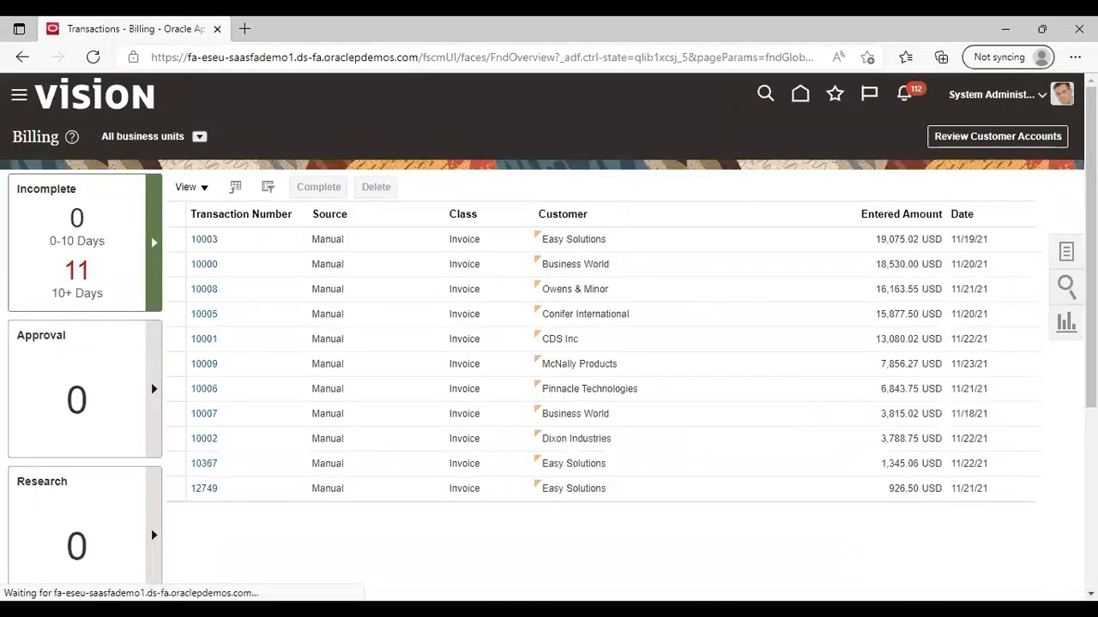
{"action": "left_click", "coordinate": [1066, 250]}
{"action": "left_click", "coordinate": [978, 149]}
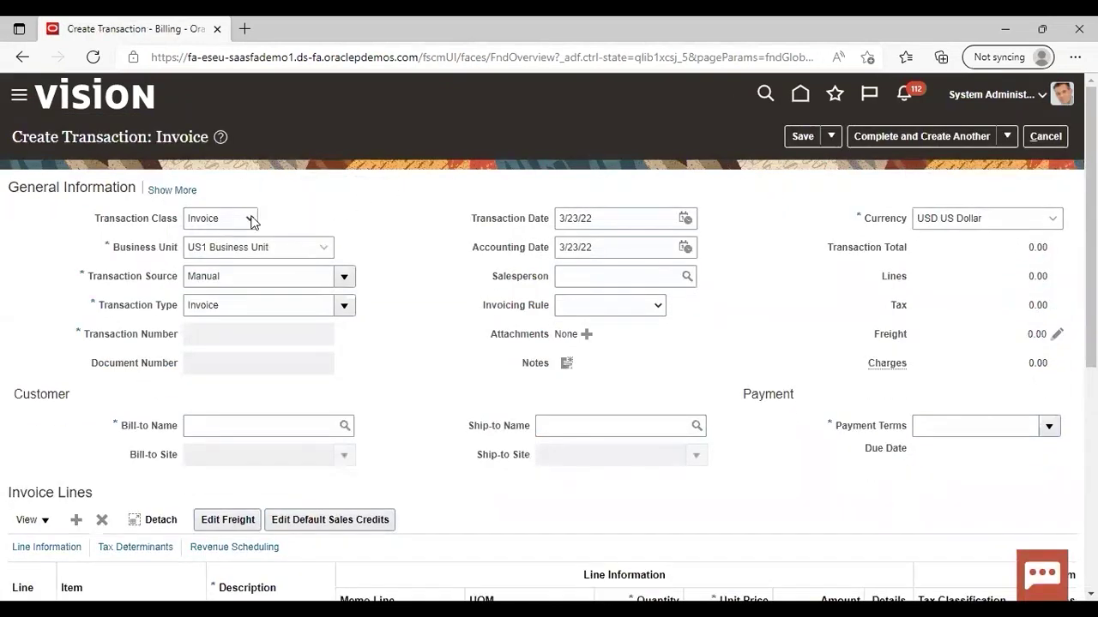
- Set the transaction class to Debit memo and the transaction type to Debit Memo
{"action": "left_click", "coordinate": [243, 218]}
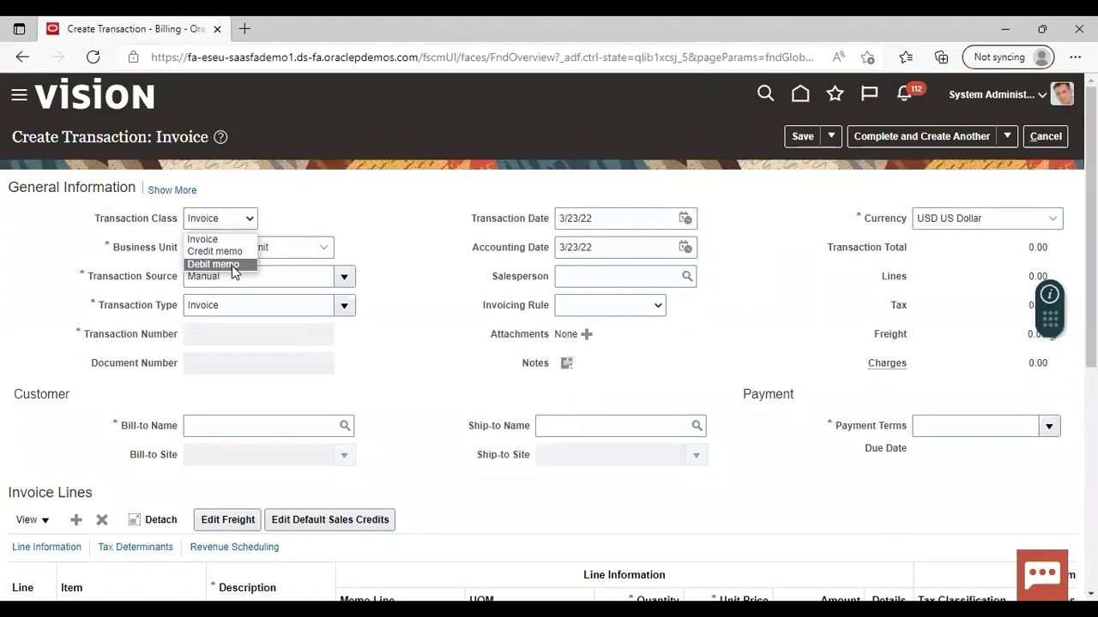
{"action": "left_click", "coordinate": [232, 265]}
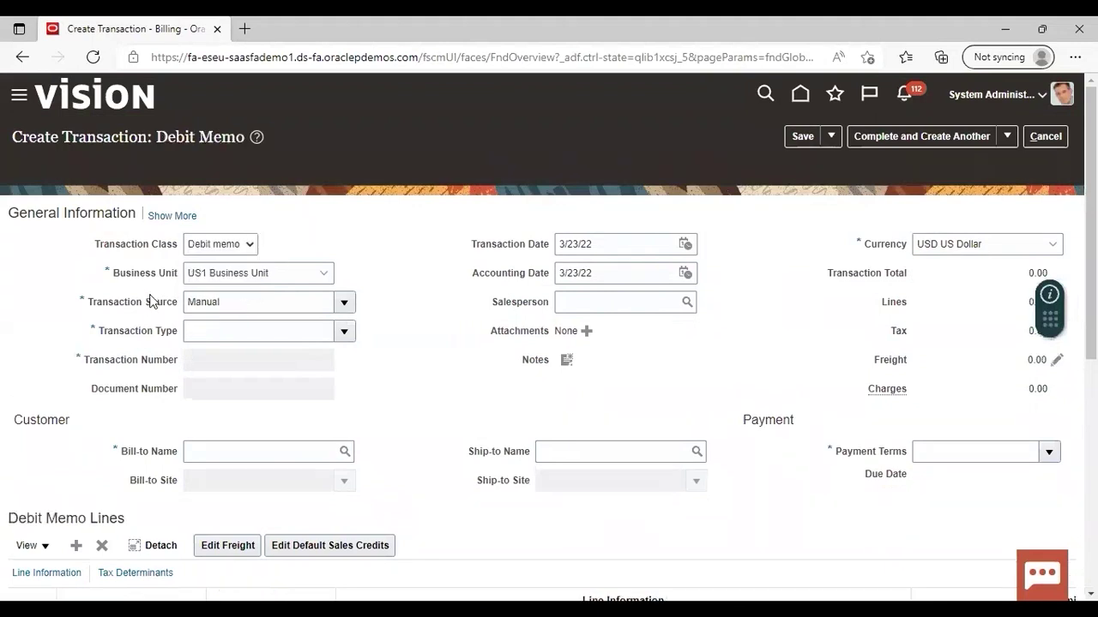
{"action": "left_click", "coordinate": [345, 307]}
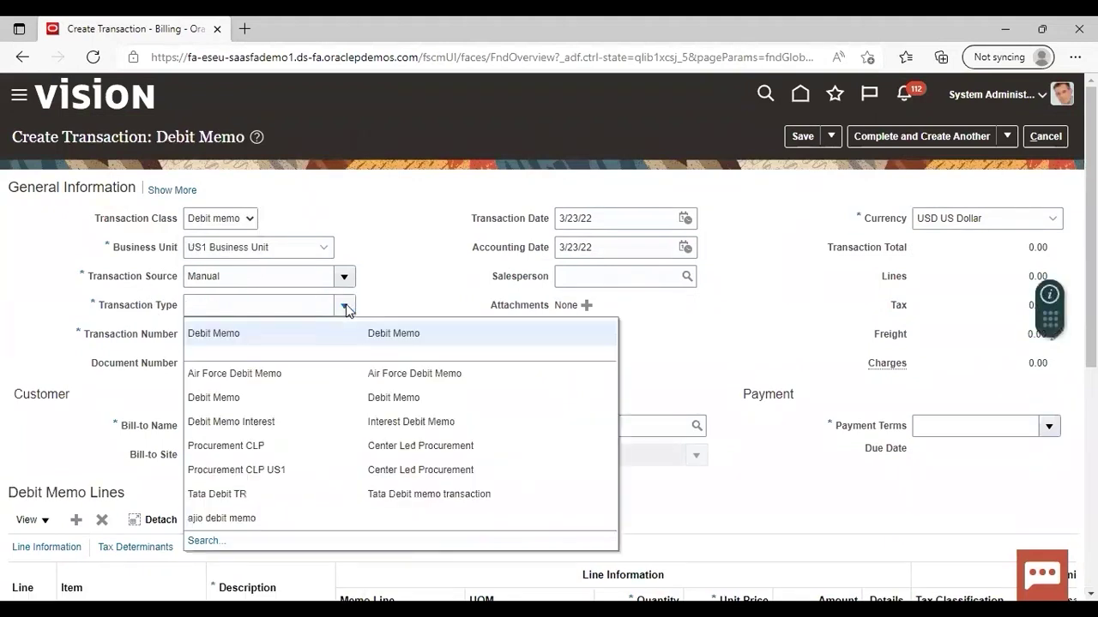
{"action": "left_click", "coordinate": [320, 335]}
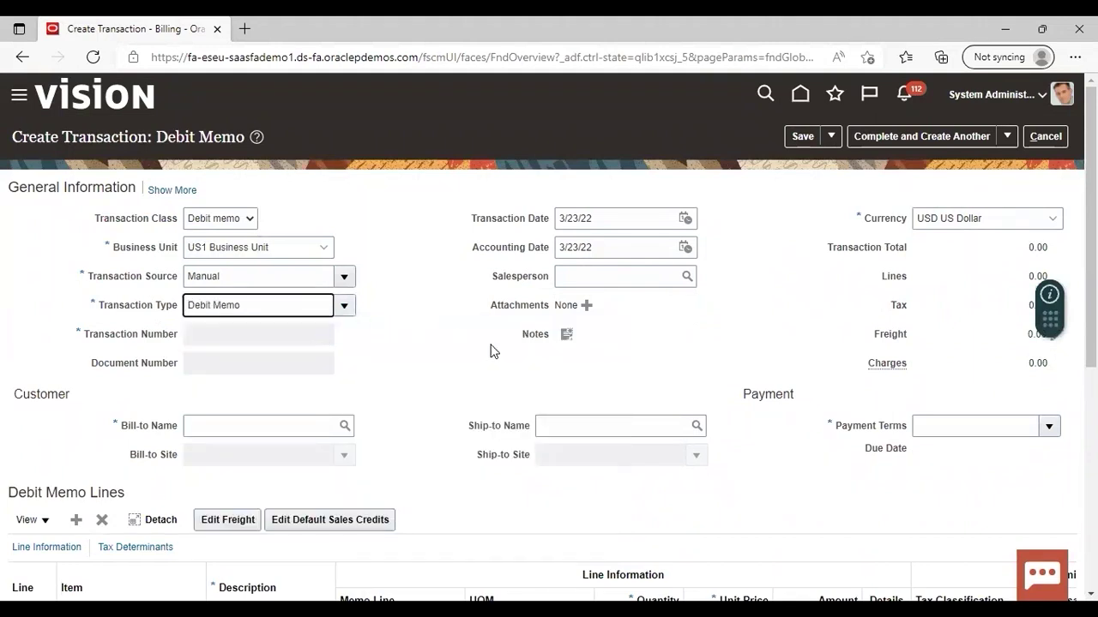
- Search the bill-to customers for "easy" and select Easy Solutions as the bill-to name
{"action": "left_click", "coordinate": [344, 426]}
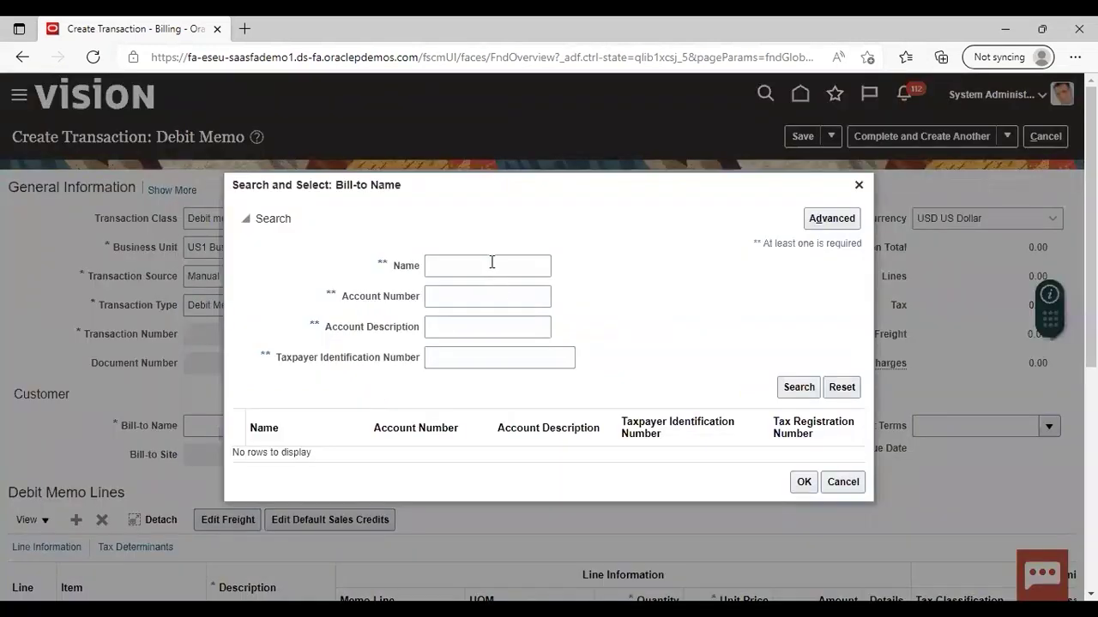
{"action": "left_click", "coordinate": [491, 262]}
{"action": "type", "text": "easy"}
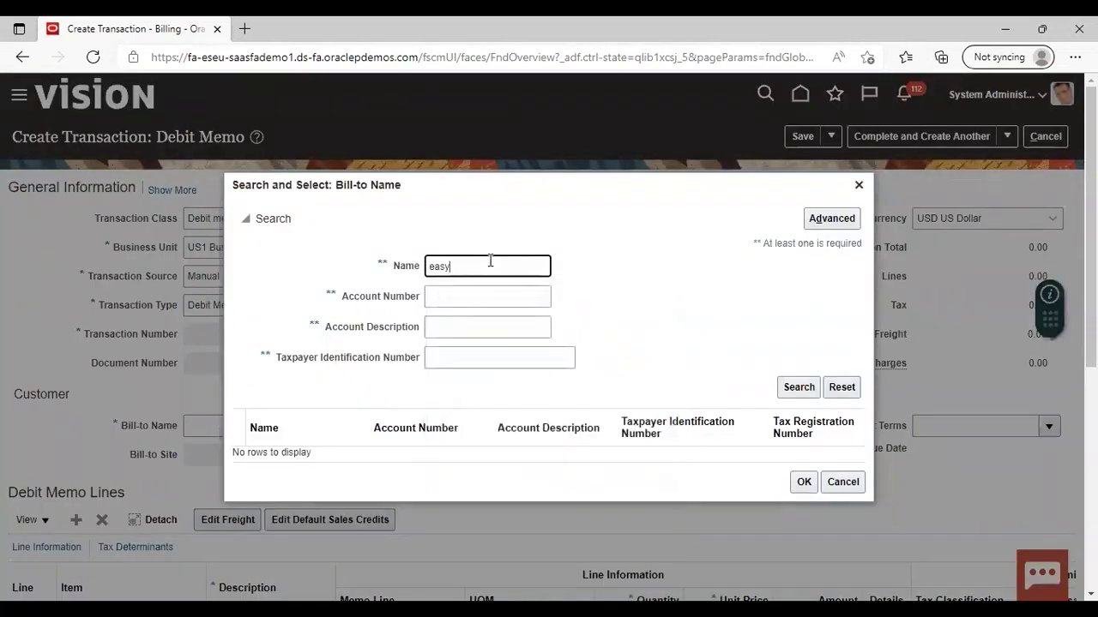
{"action": "key", "text": "Return"}
{"action": "left_click", "coordinate": [333, 450]}
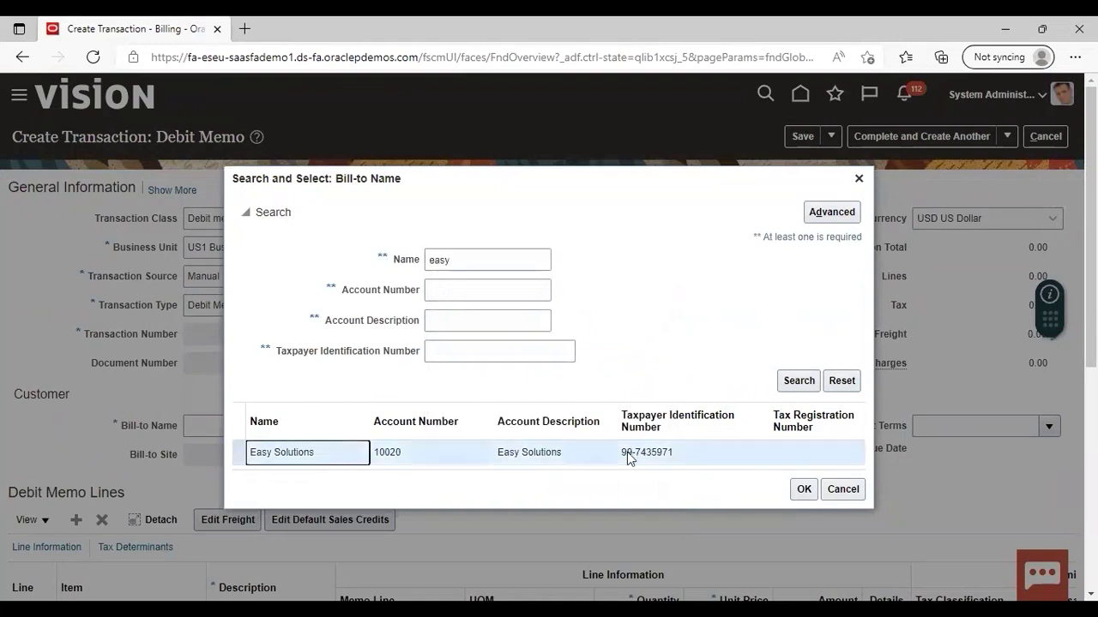
{"action": "left_click", "coordinate": [805, 489]}
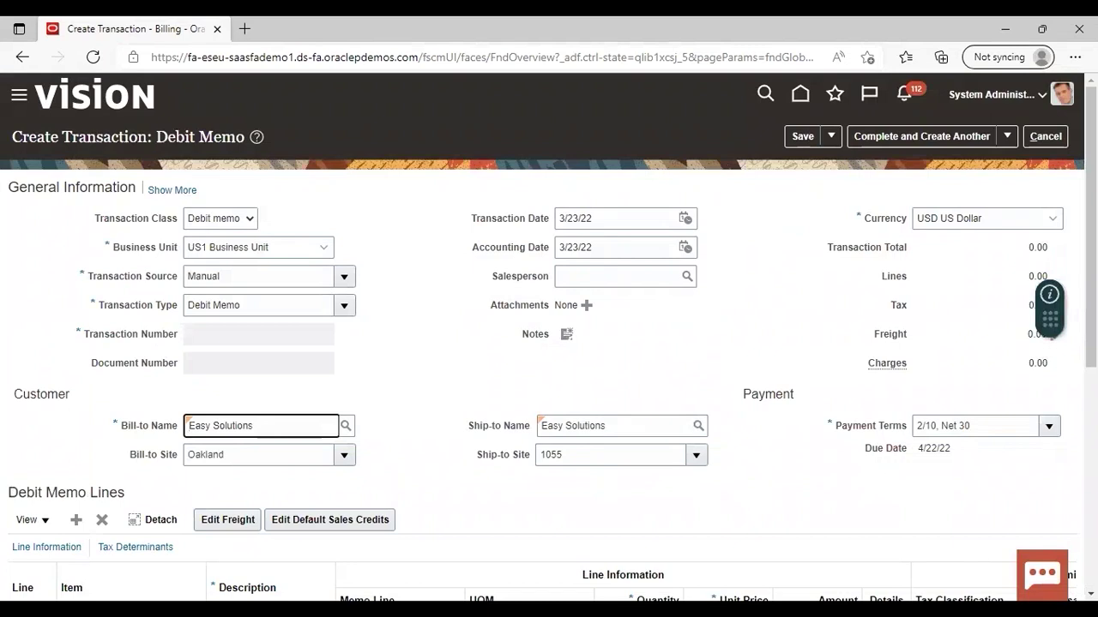
- Fill in debit memo line 1 with description "addition", quantity 1 and unit price 1000
{"action": "scroll", "coordinate": [358, 429], "scroll_direction": "down", "scroll_amount": 3}
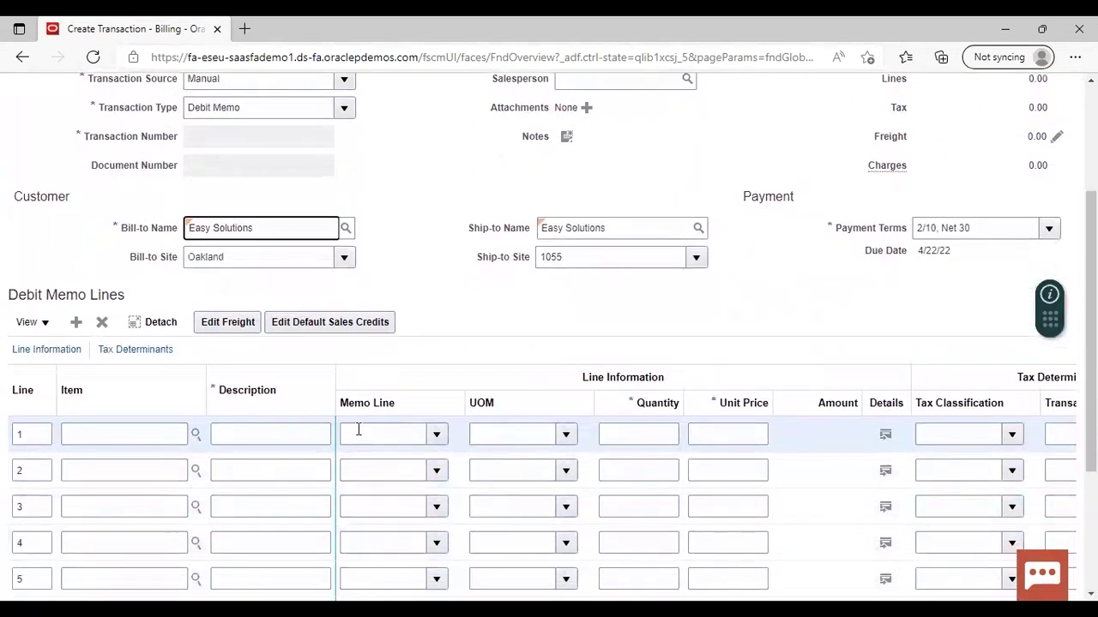
{"action": "left_click", "coordinate": [300, 433]}
{"action": "type", "text": "add"}
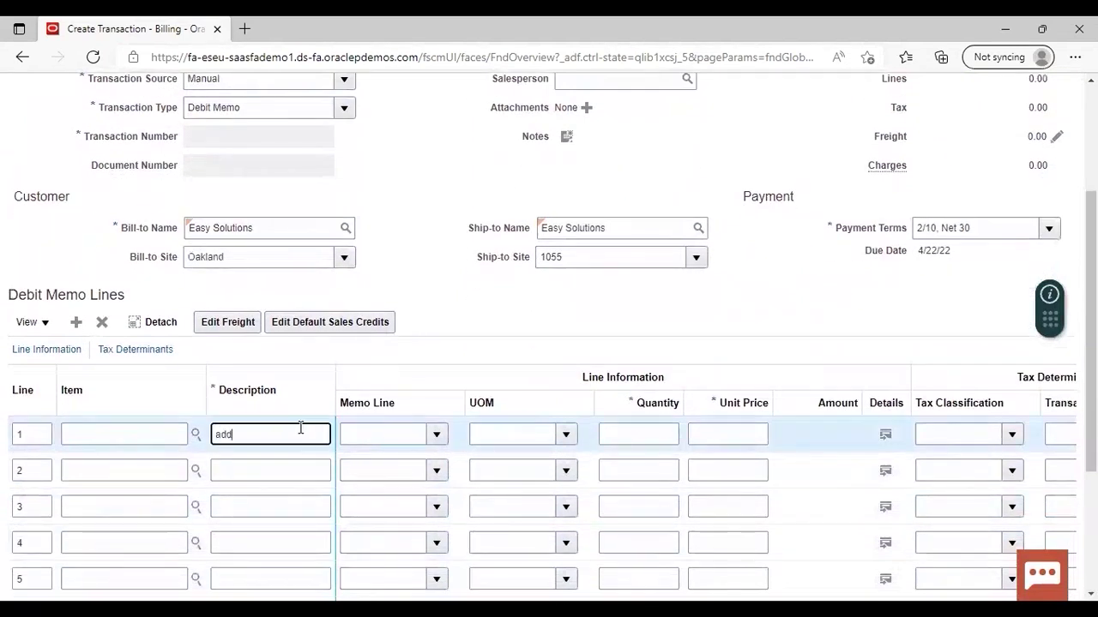
{"action": "type", "text": "ition"}
{"action": "left_click", "coordinate": [677, 435]}
{"action": "type", "text": "1"}
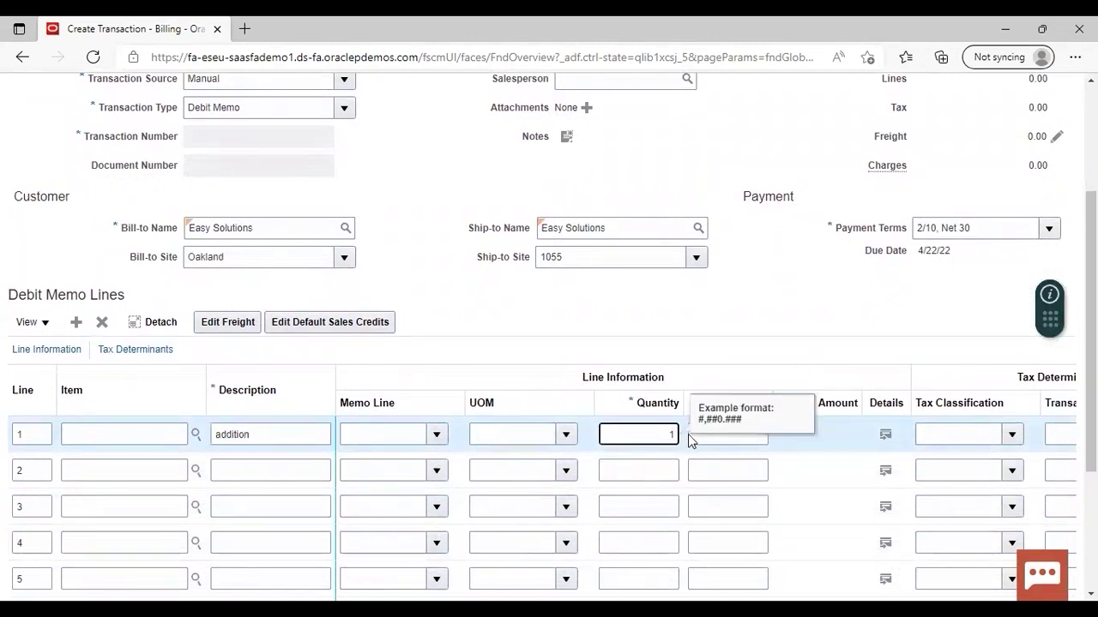
{"action": "left_click", "coordinate": [751, 438]}
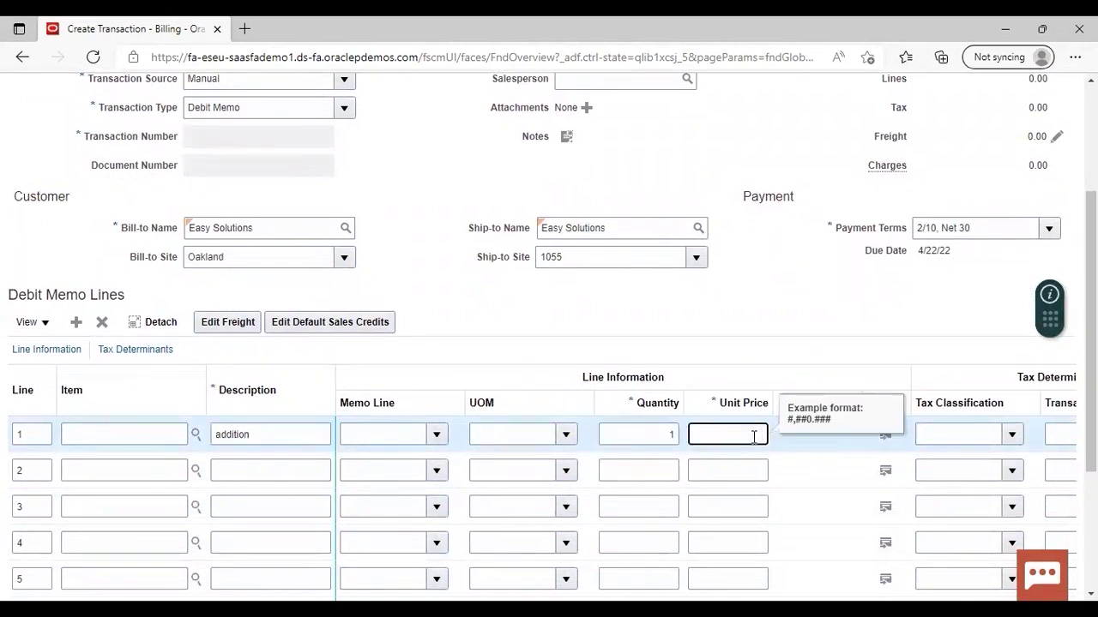
{"action": "type", "text": "1000"}
{"action": "left_click", "coordinate": [853, 336]}
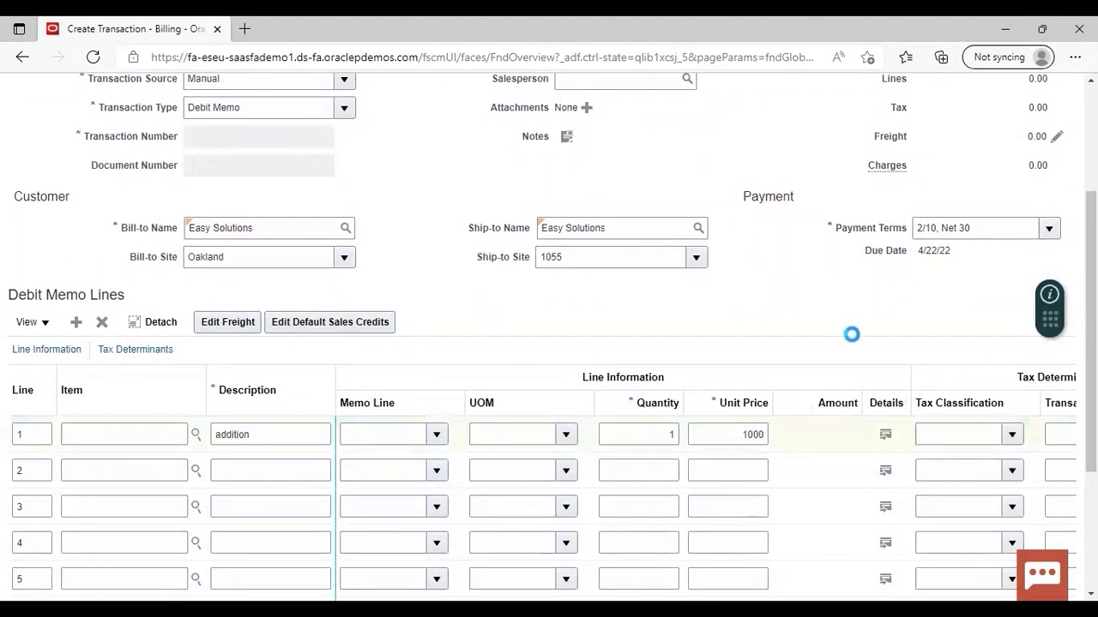
- Show the additional general information and enter 10010 as the miscellaneous cross reference of the debit memo
{"action": "scroll", "coordinate": [1042, 172], "scroll_direction": "up", "scroll_amount": 3}
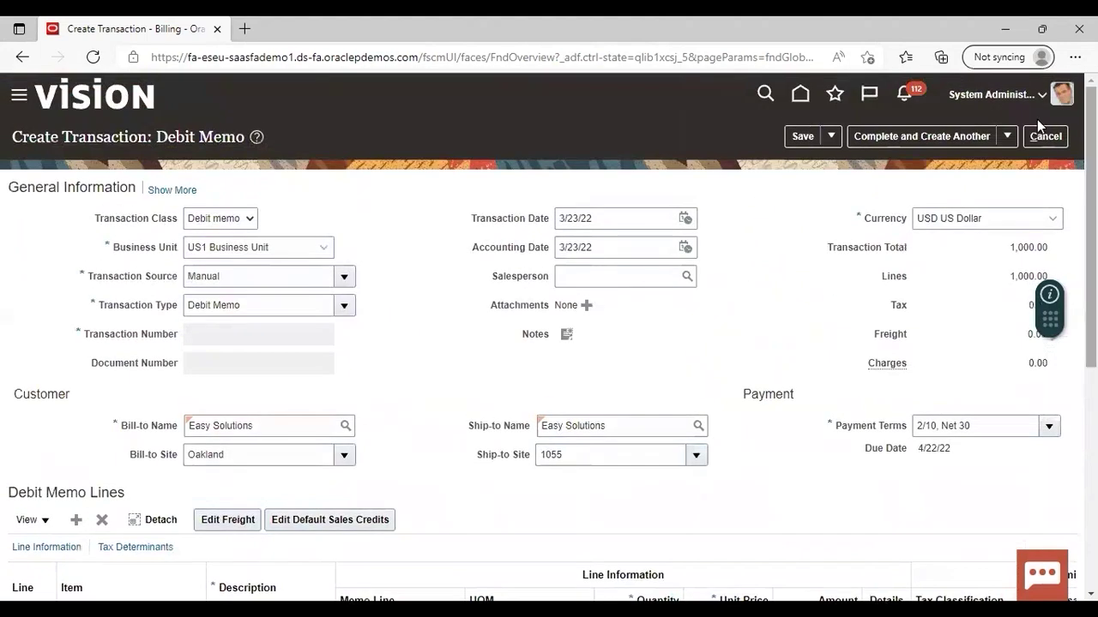
{"action": "left_click", "coordinate": [178, 191]}
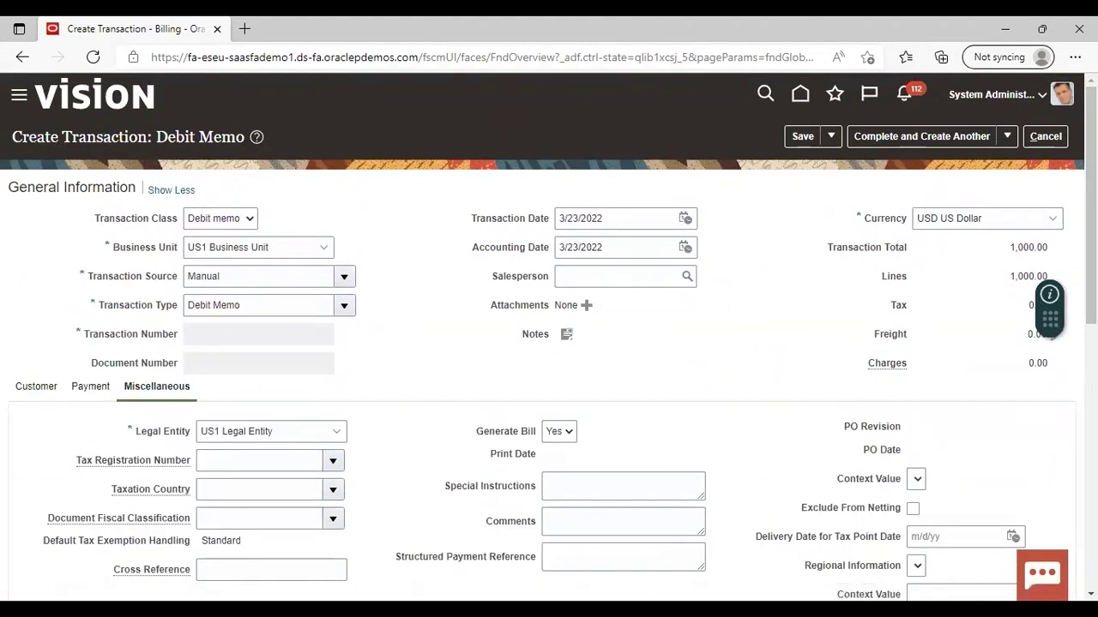
{"action": "scroll", "coordinate": [247, 460], "scroll_direction": "down", "scroll_amount": 3}
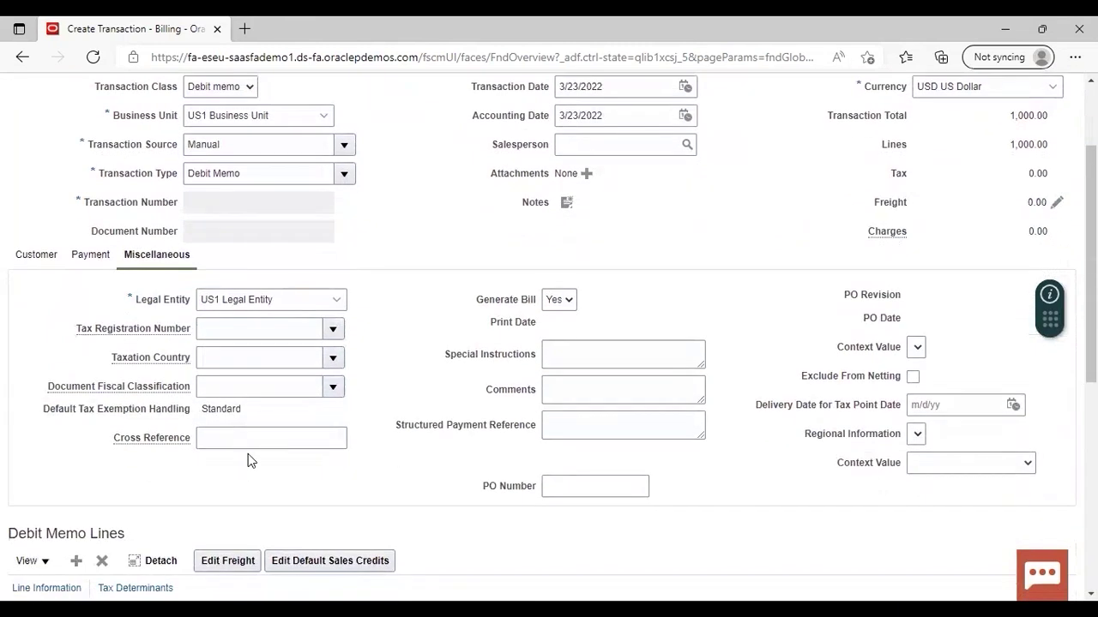
{"action": "left_click", "coordinate": [275, 434]}
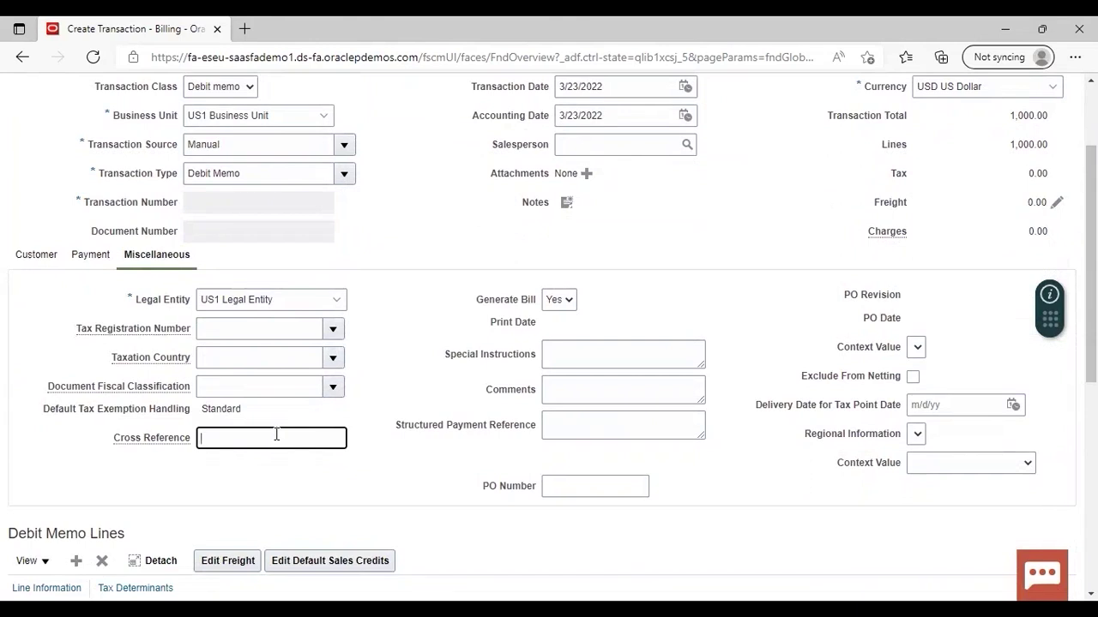
{"action": "type", "text": "10010"}
{"action": "left_click", "coordinate": [328, 484]}
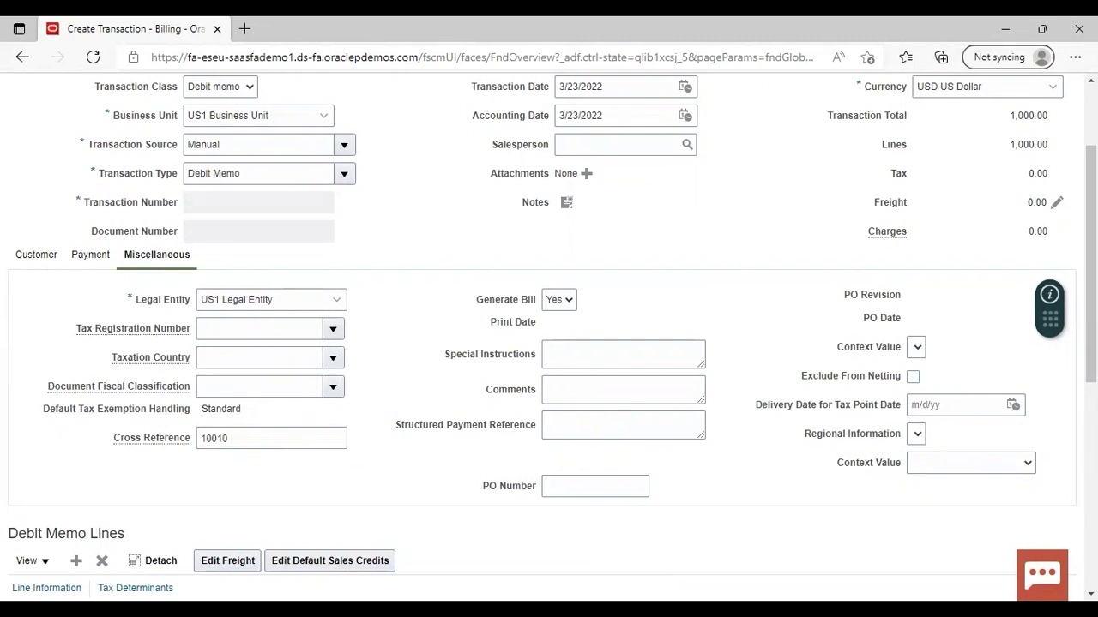
- Finish the debit memo with the Complete and Review option
{"action": "scroll", "coordinate": [549, 335], "scroll_direction": "up", "scroll_amount": 2}
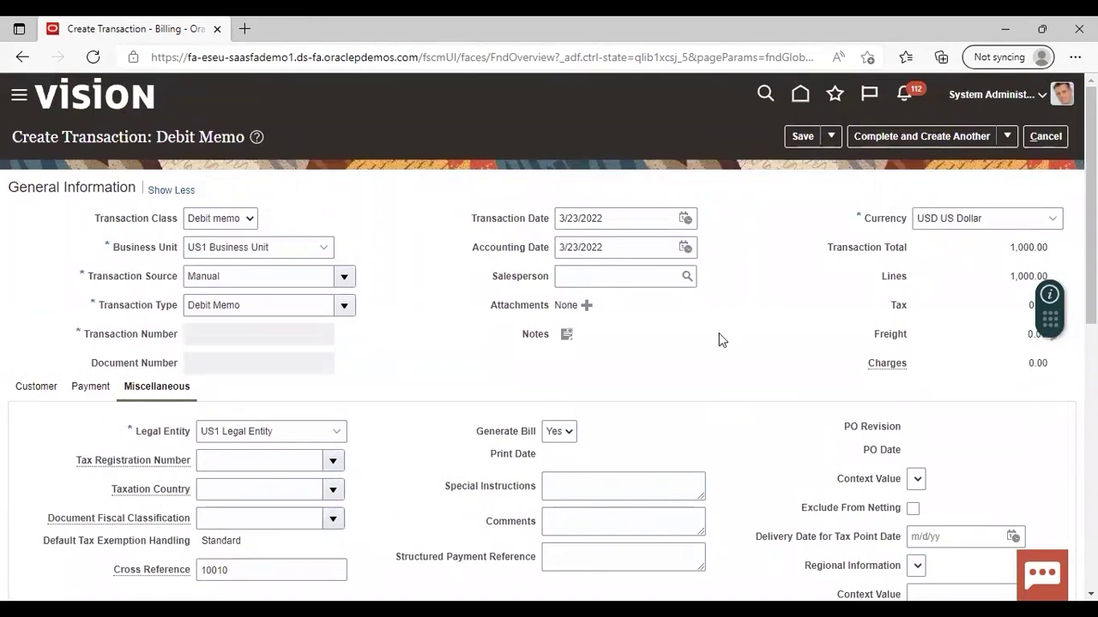
{"action": "left_click", "coordinate": [1006, 137]}
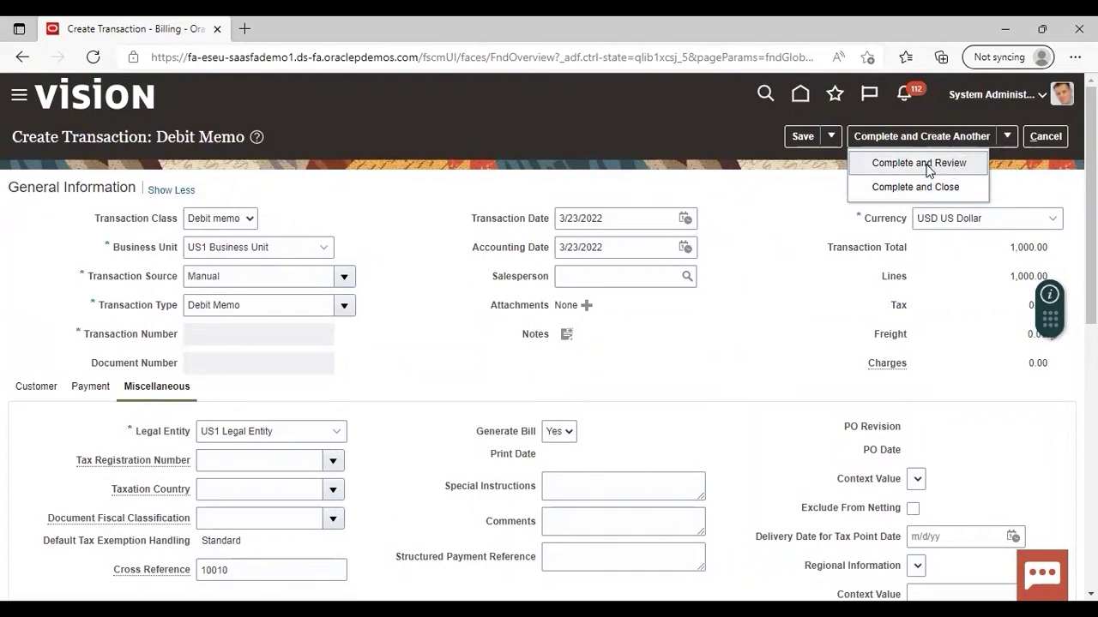
{"action": "left_click", "coordinate": [943, 163]}
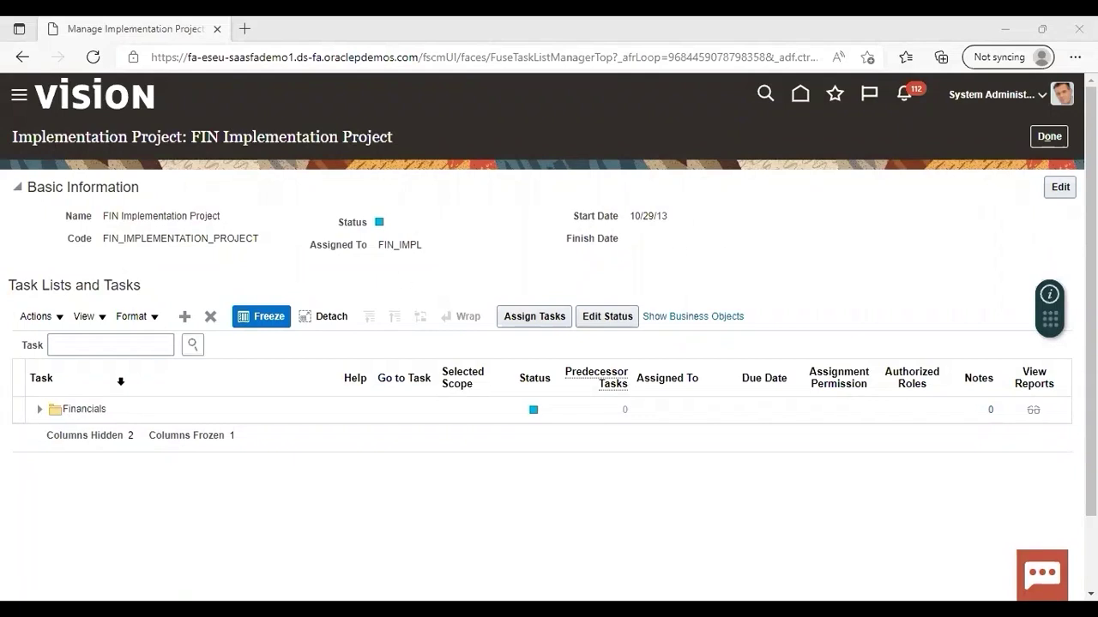
- Search the FIN Implementation Project tasks for "rec% act%" and go to the Manage Receivables Activities task
{"action": "left_click", "coordinate": [162, 345]}
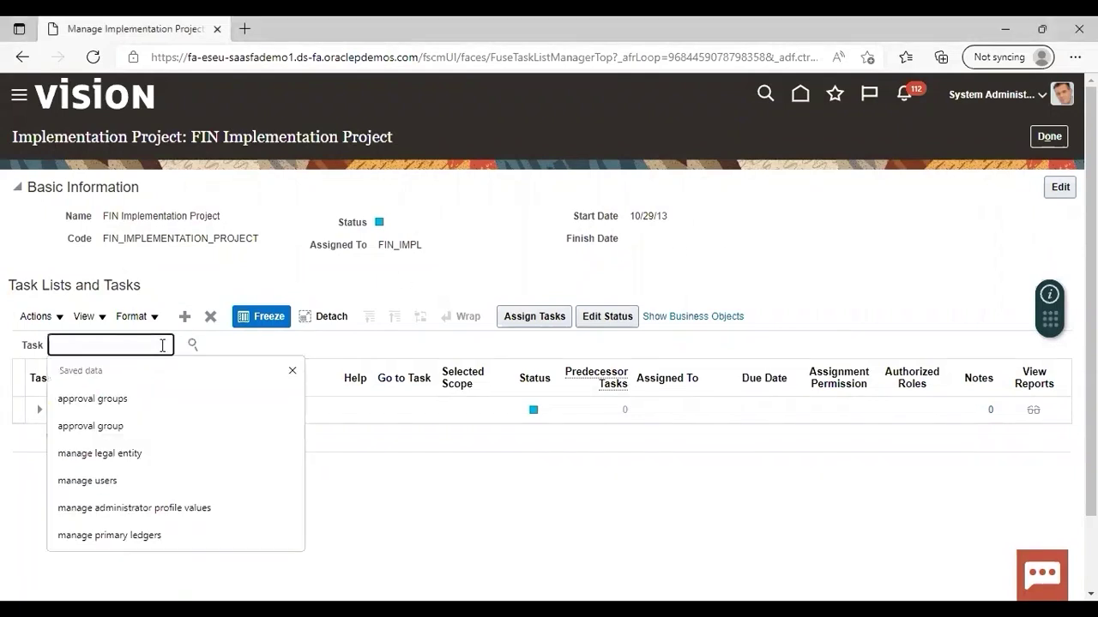
{"action": "type", "text": "rece act"}
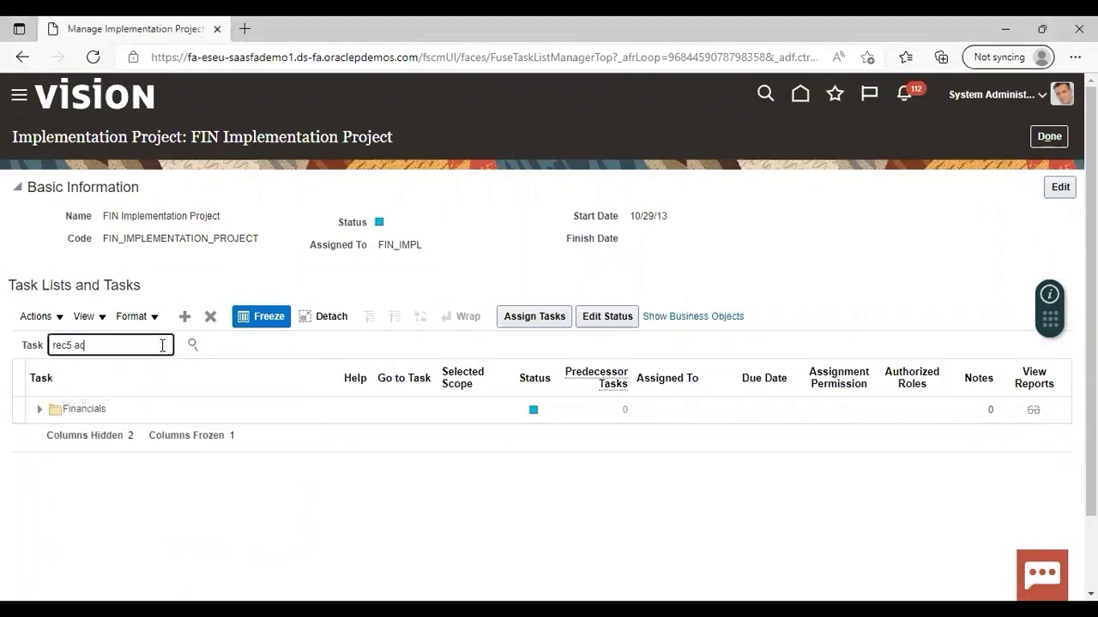
{"action": "key", "text": "BackSpace"}
{"action": "key", "text": "BackSpace"}
{"action": "key", "text": "BackSpace"}
{"action": "key", "text": "BackSpace"}
{"action": "key", "text": "BackSpace"}
{"action": "type", "text": "% act%"}
{"action": "key", "text": "Return"}
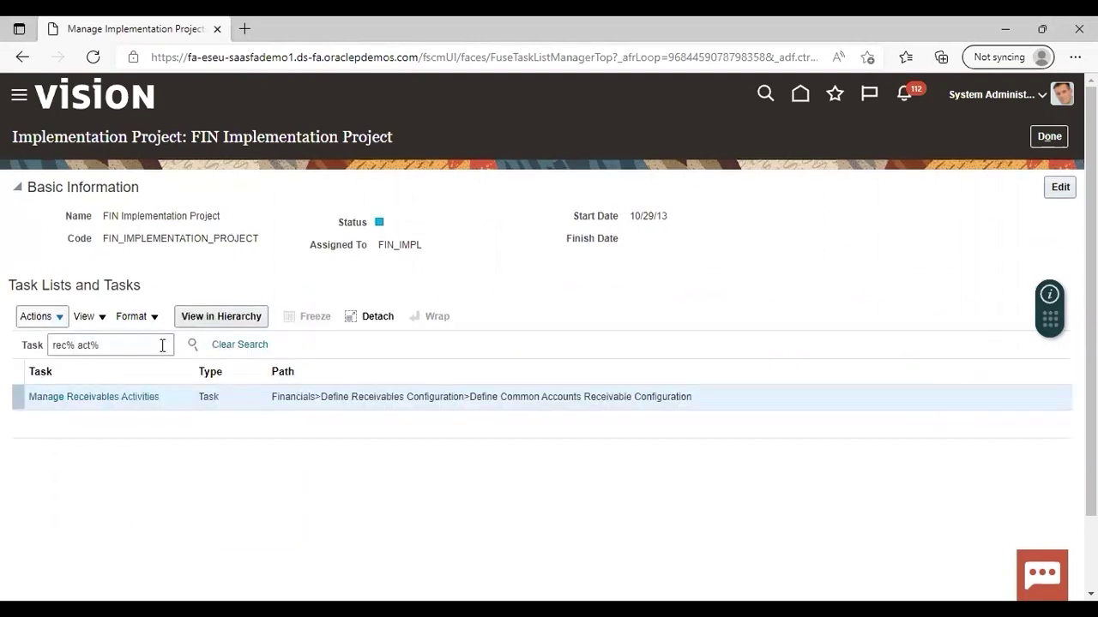
{"action": "left_click", "coordinate": [86, 400]}
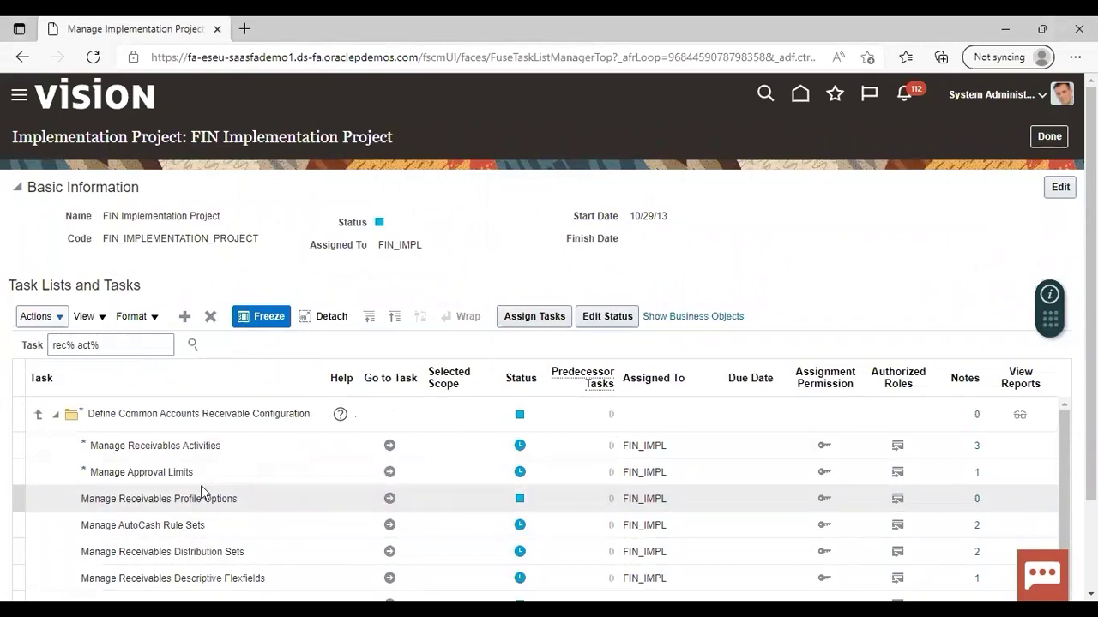
{"action": "left_click", "coordinate": [390, 446]}
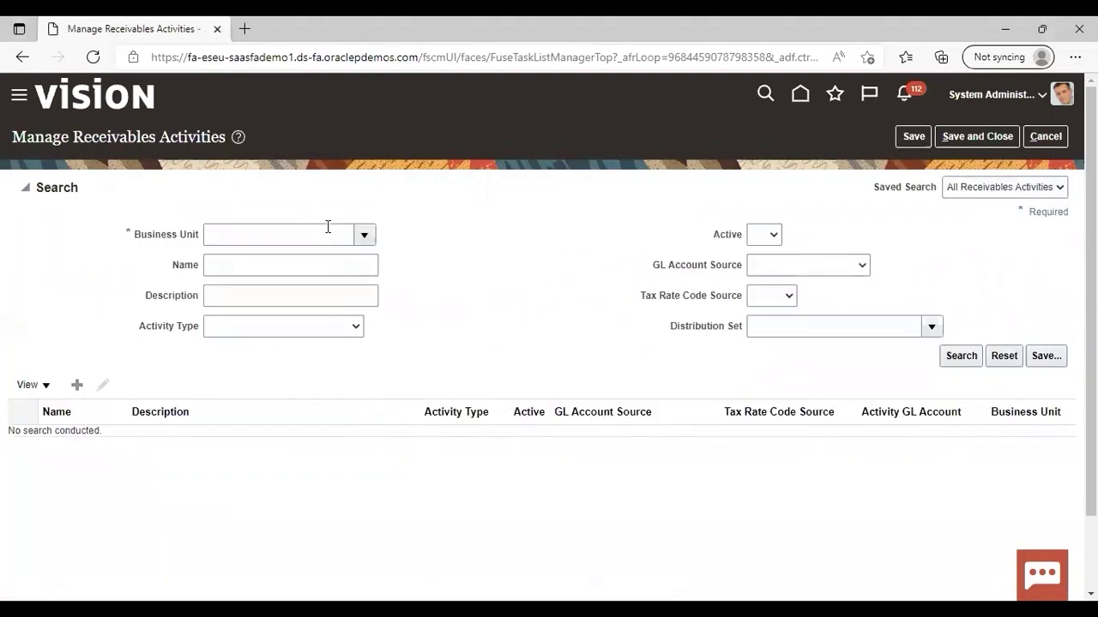
- Search for all receivables activities of US1 Business Unit
{"action": "left_click", "coordinate": [364, 235]}
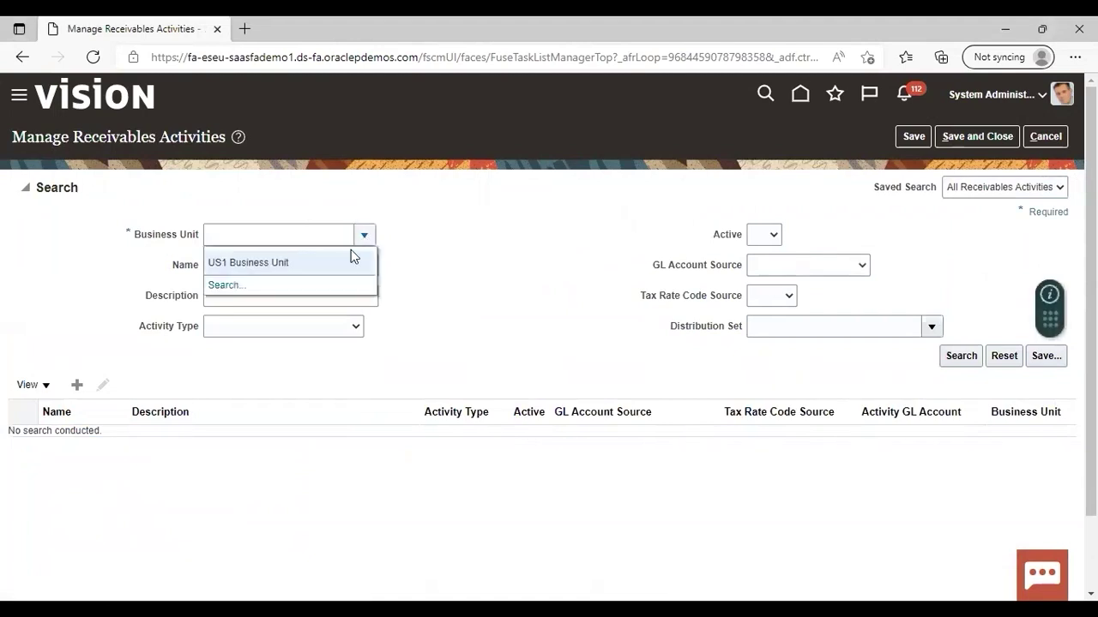
{"action": "key", "text": "Escape"}
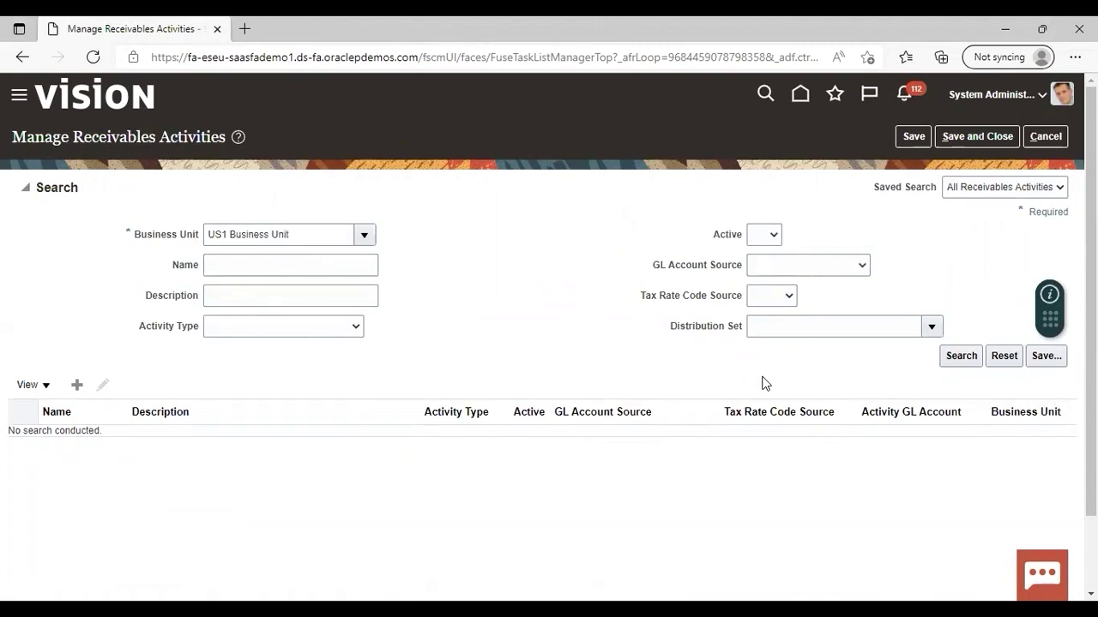
{"action": "left_click", "coordinate": [950, 355]}
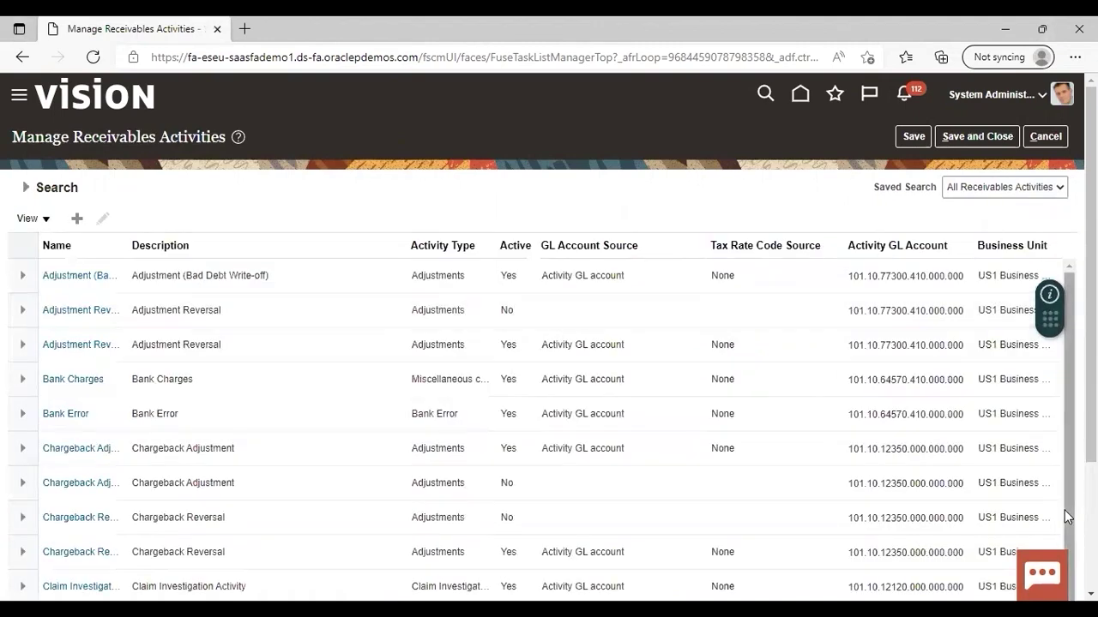
- Open the active Chargeback Adjustment activity from the receivables activities list
{"action": "scroll", "coordinate": [1091, 594], "scroll_direction": "down", "scroll_amount": 1}
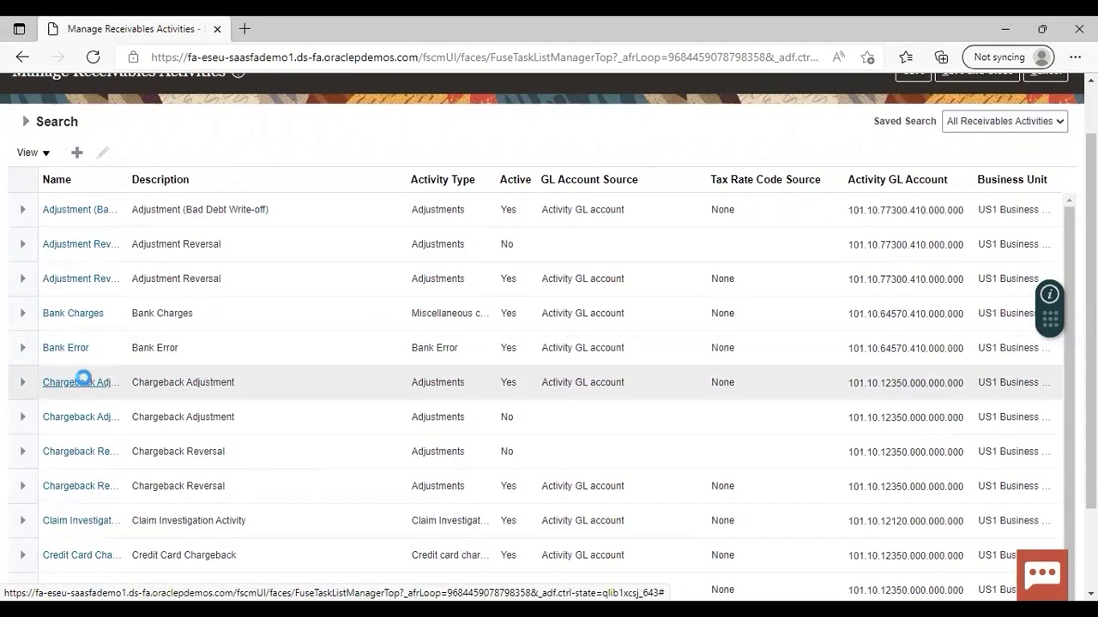
{"action": "left_click", "coordinate": [85, 386]}
{"action": "left_click", "coordinate": [85, 386]}
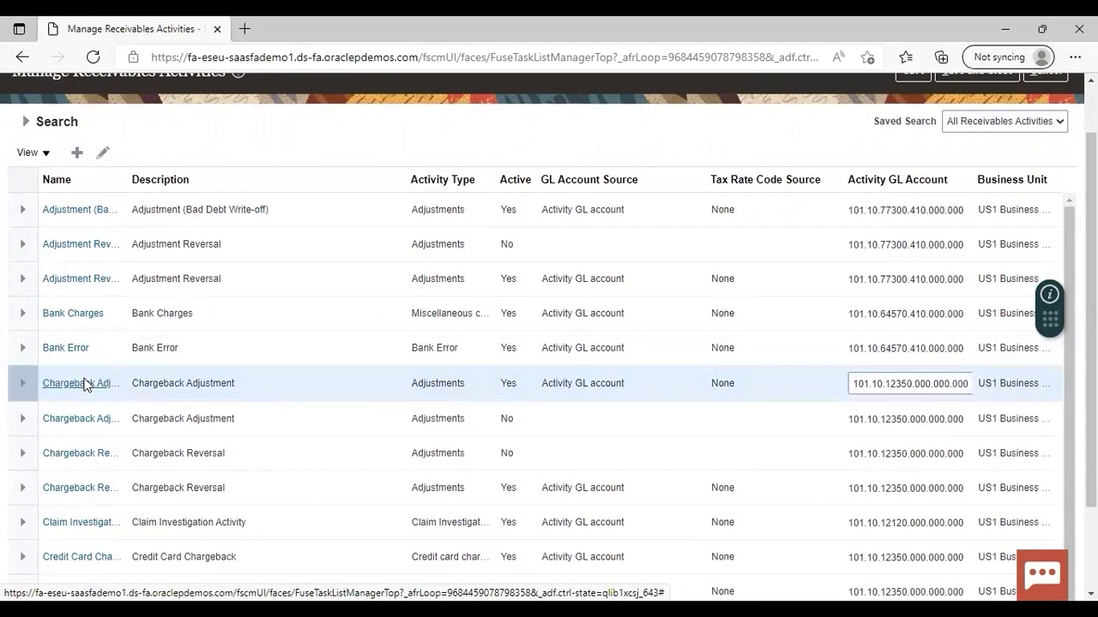
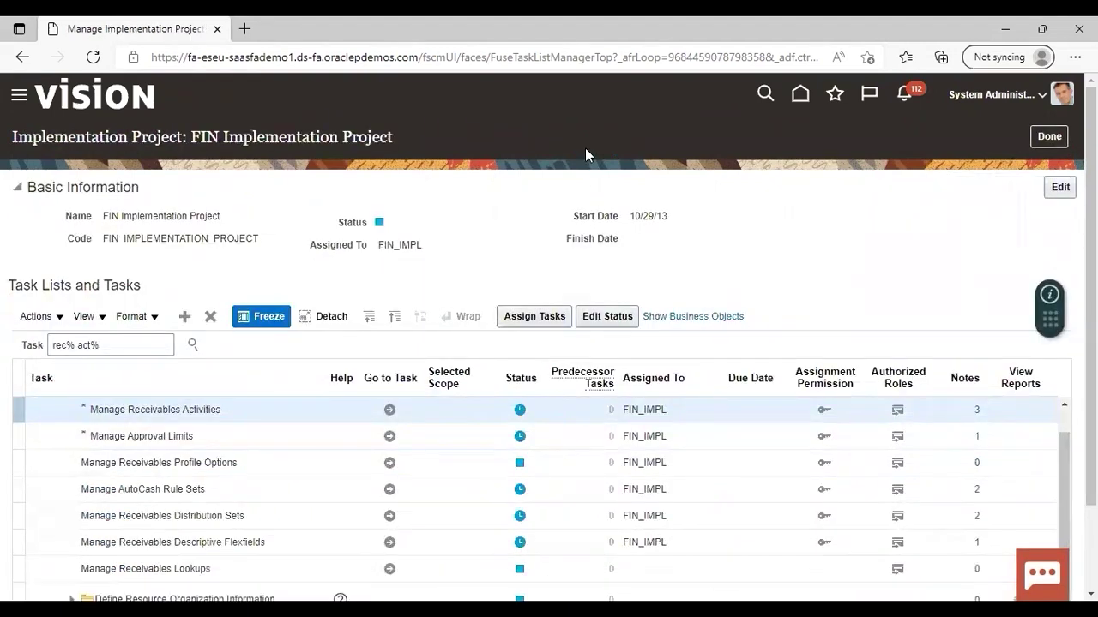
- Go to Billing under Receivables and start creating a new transaction
{"action": "left_click", "coordinate": [21, 95]}
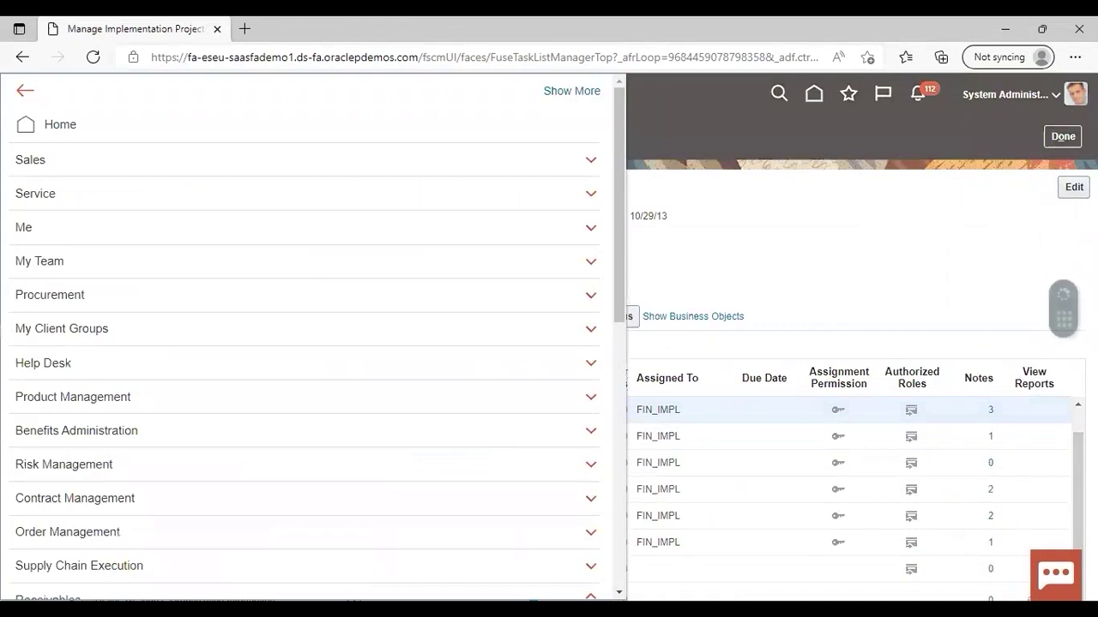
{"action": "scroll", "coordinate": [313, 343], "scroll_direction": "down", "scroll_amount": 4}
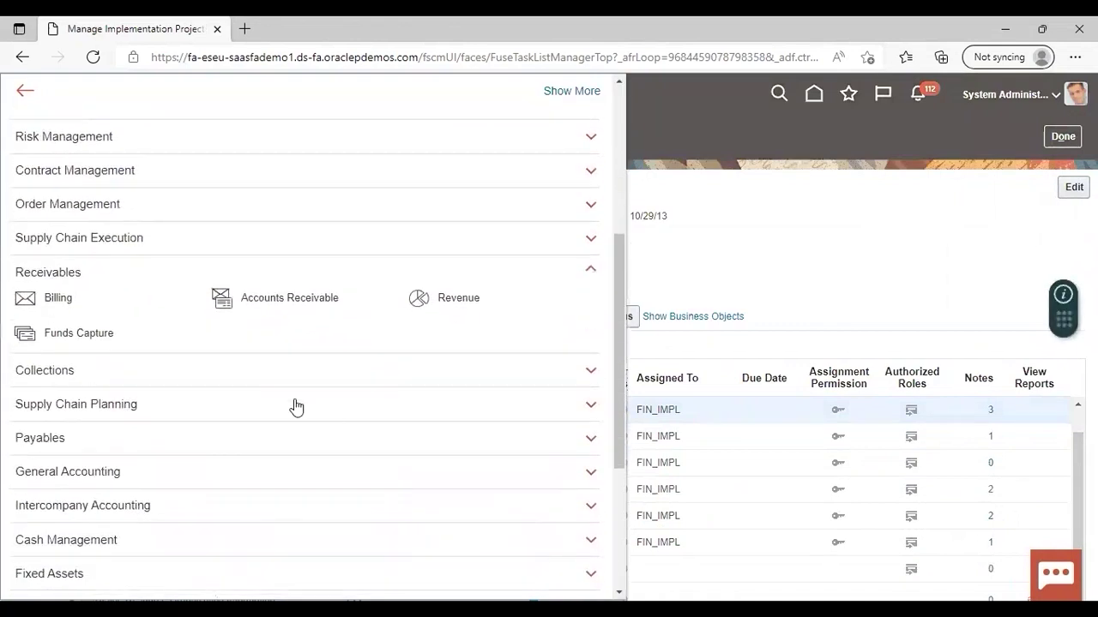
{"action": "left_click", "coordinate": [62, 298]}
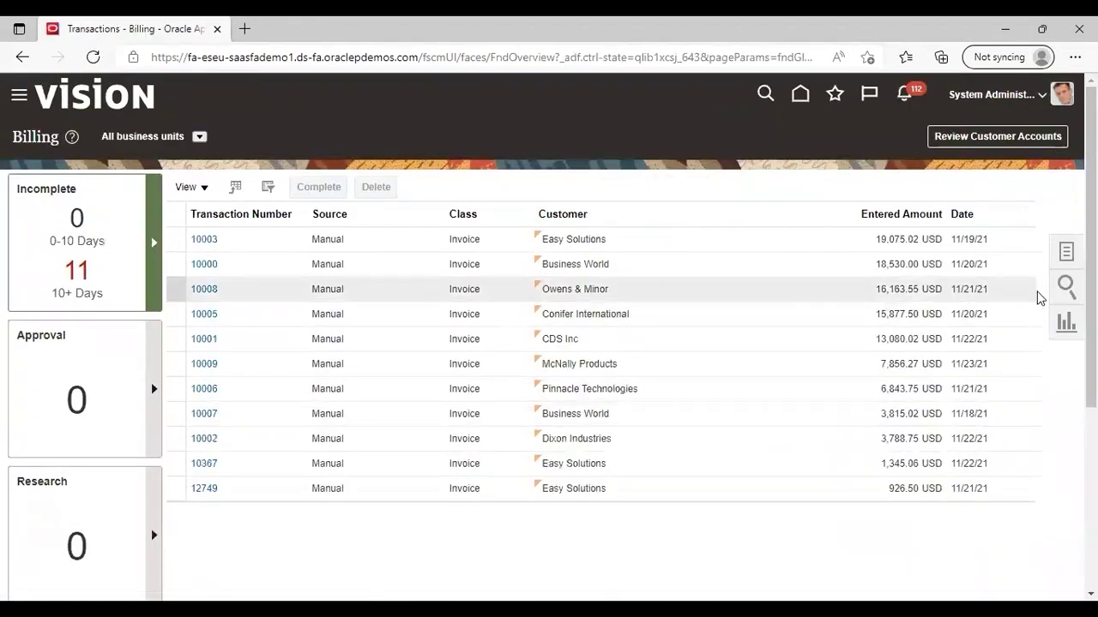
{"action": "left_click", "coordinate": [1064, 257]}
{"action": "left_click", "coordinate": [983, 148]}
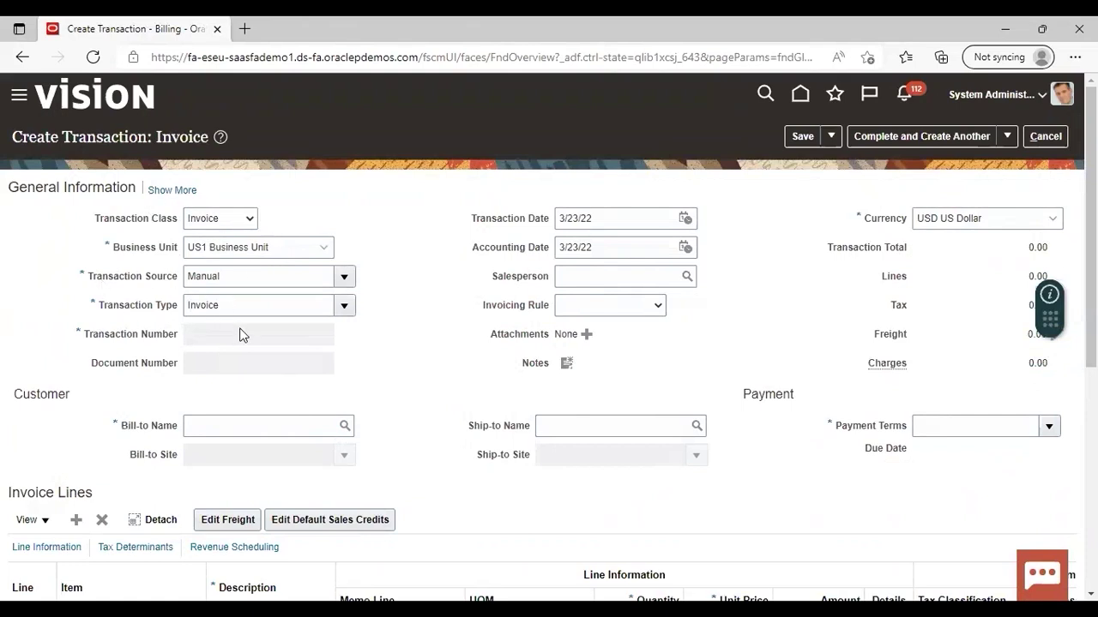
- Search the bill-to customers for "easy" and select Easy Solutions as the invoice's bill-to name
{"action": "left_click", "coordinate": [343, 427]}
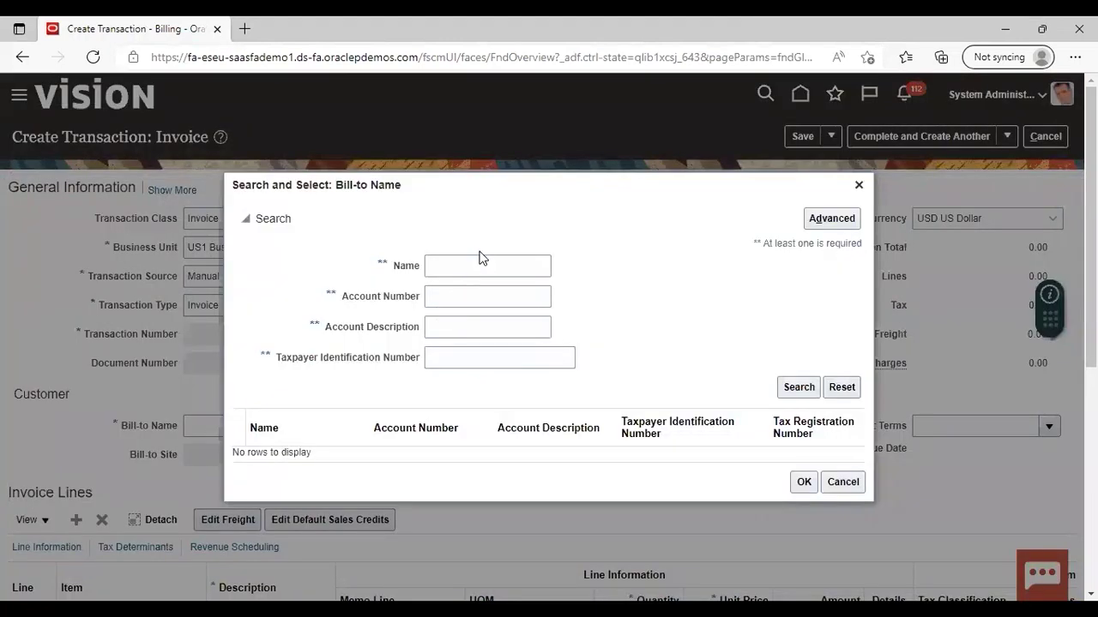
{"action": "left_click", "coordinate": [482, 264]}
{"action": "type", "text": "easy"}
{"action": "key", "text": "Return"}
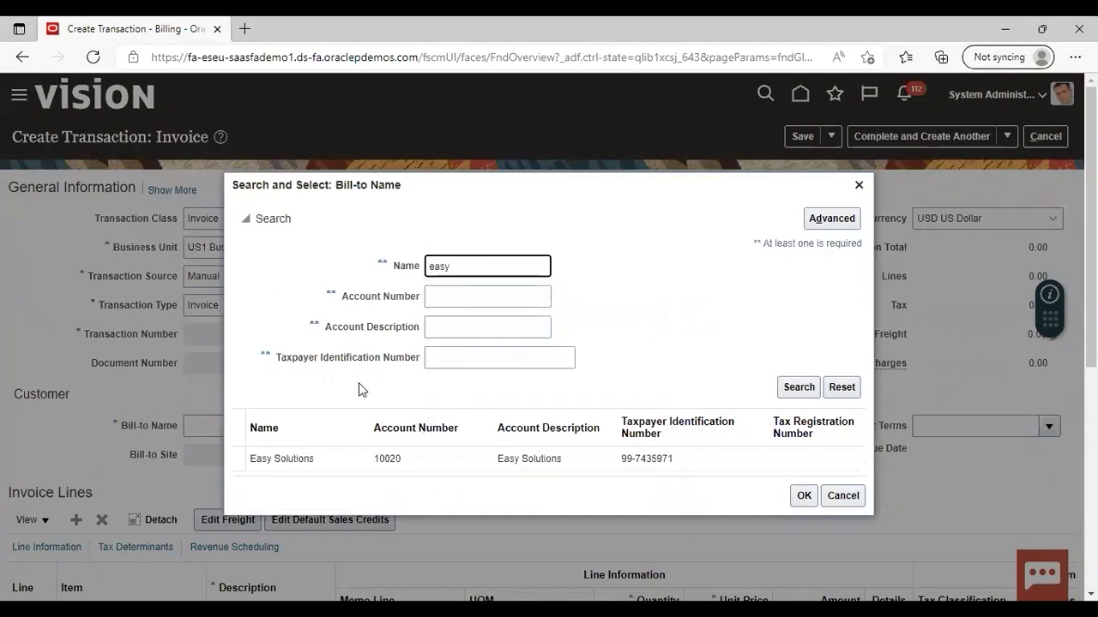
{"action": "left_click", "coordinate": [345, 449]}
{"action": "left_click", "coordinate": [801, 490]}
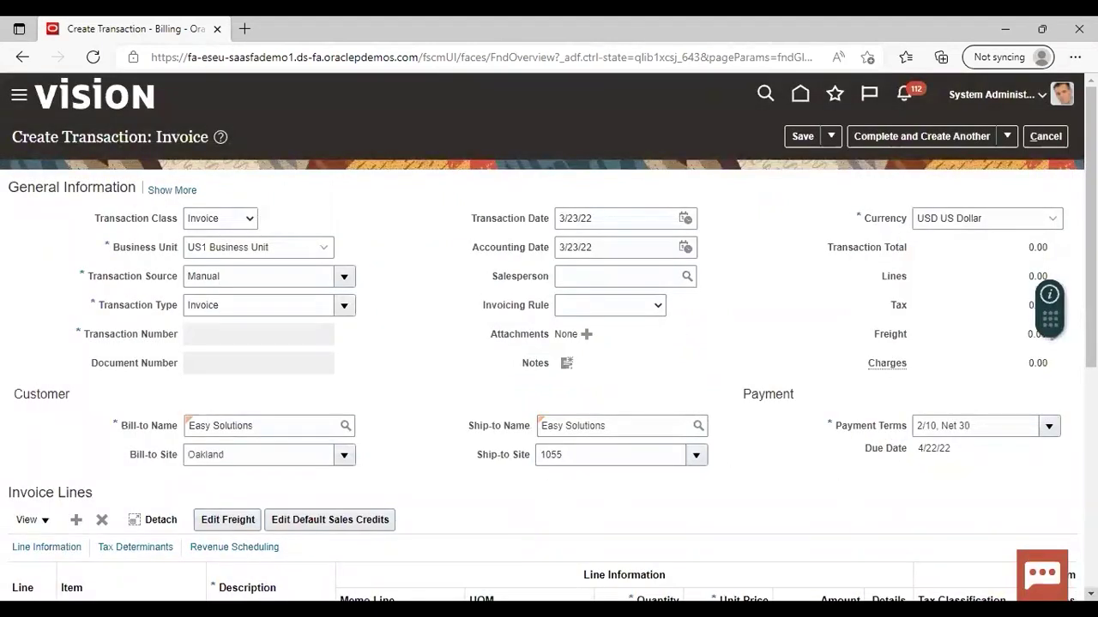
- Fill in invoice line 1 with description "goods", quantity 1 and unit price 2000
{"action": "scroll", "coordinate": [368, 365], "scroll_direction": "down", "scroll_amount": 3}
{"action": "left_click", "coordinate": [312, 367]}
{"action": "type", "text": "goods"}
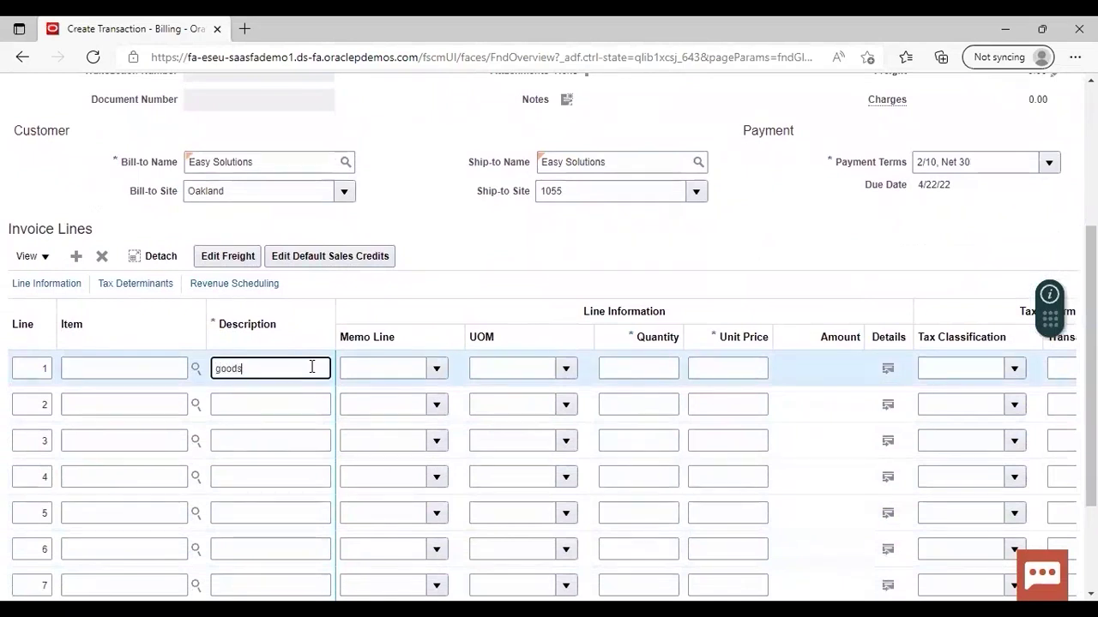
{"action": "left_click", "coordinate": [665, 366]}
{"action": "type", "text": "1"}
{"action": "left_click", "coordinate": [746, 369]}
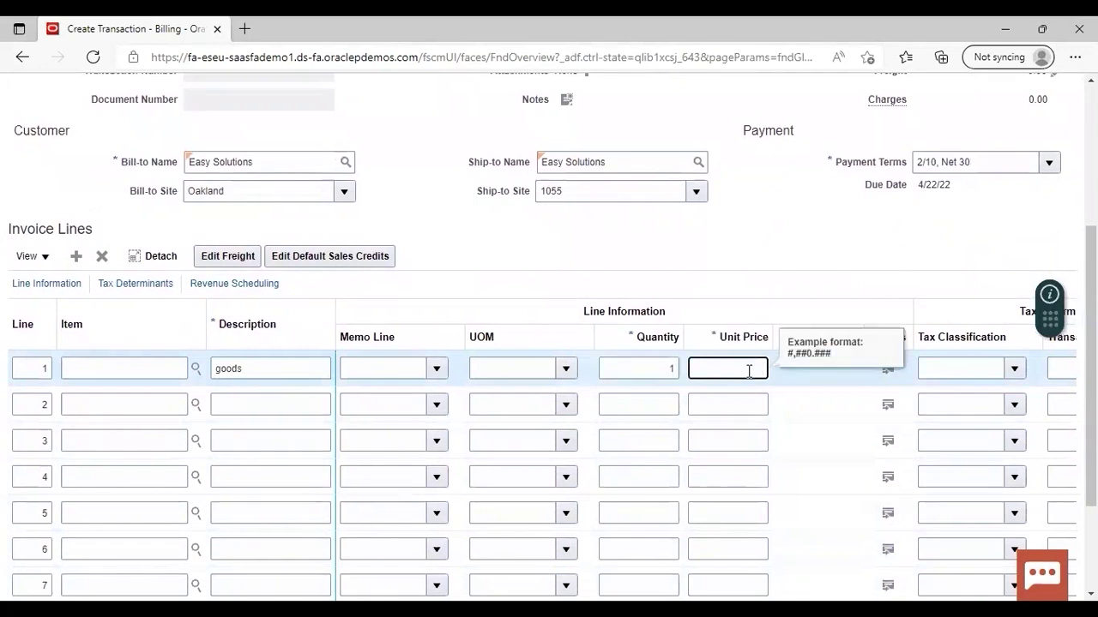
{"action": "type", "text": "2000"}
{"action": "left_click", "coordinate": [830, 240]}
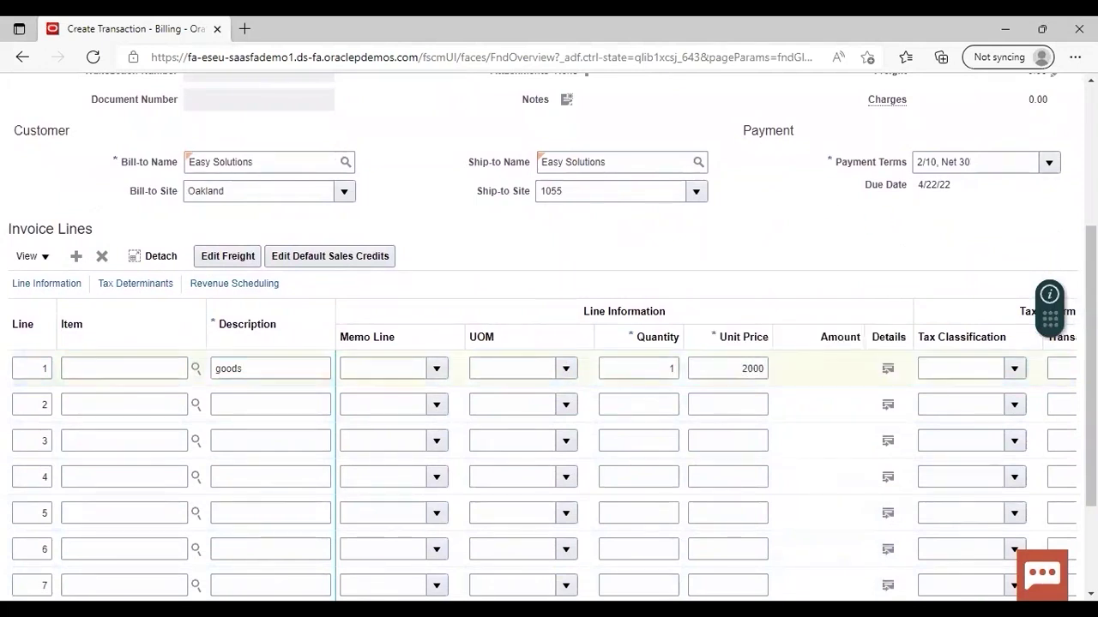
- Complete the Easy Solutions invoice with the Complete and Review option
{"action": "scroll", "coordinate": [828, 236], "scroll_direction": "up", "scroll_amount": 1}
{"action": "scroll", "coordinate": [828, 237], "scroll_direction": "up", "scroll_amount": 2}
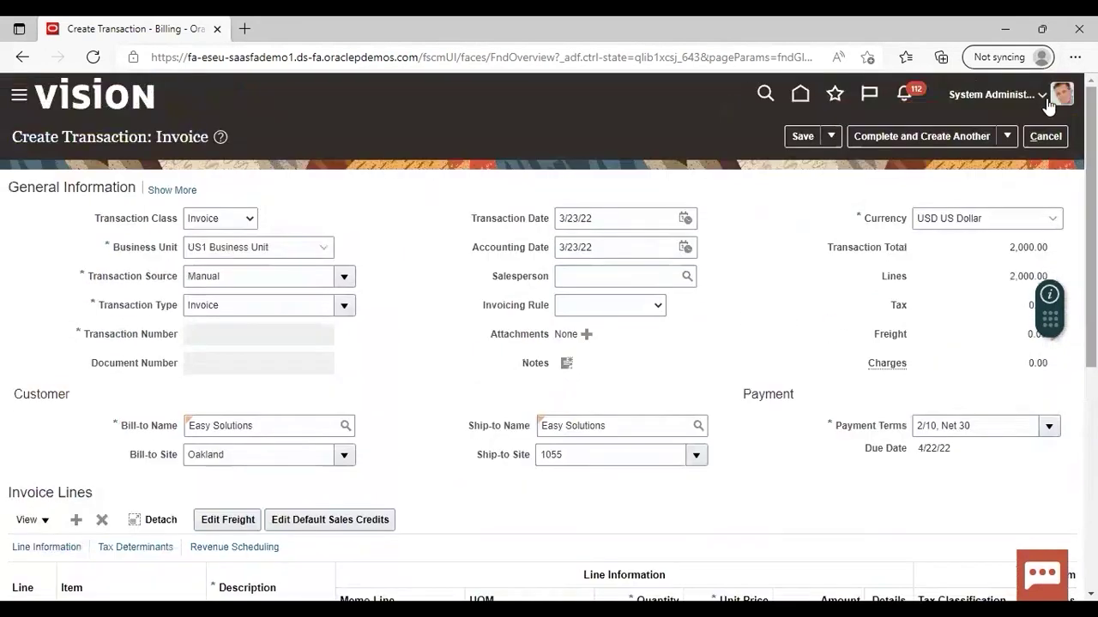
{"action": "left_click", "coordinate": [1007, 136]}
{"action": "left_click", "coordinate": [966, 164]}
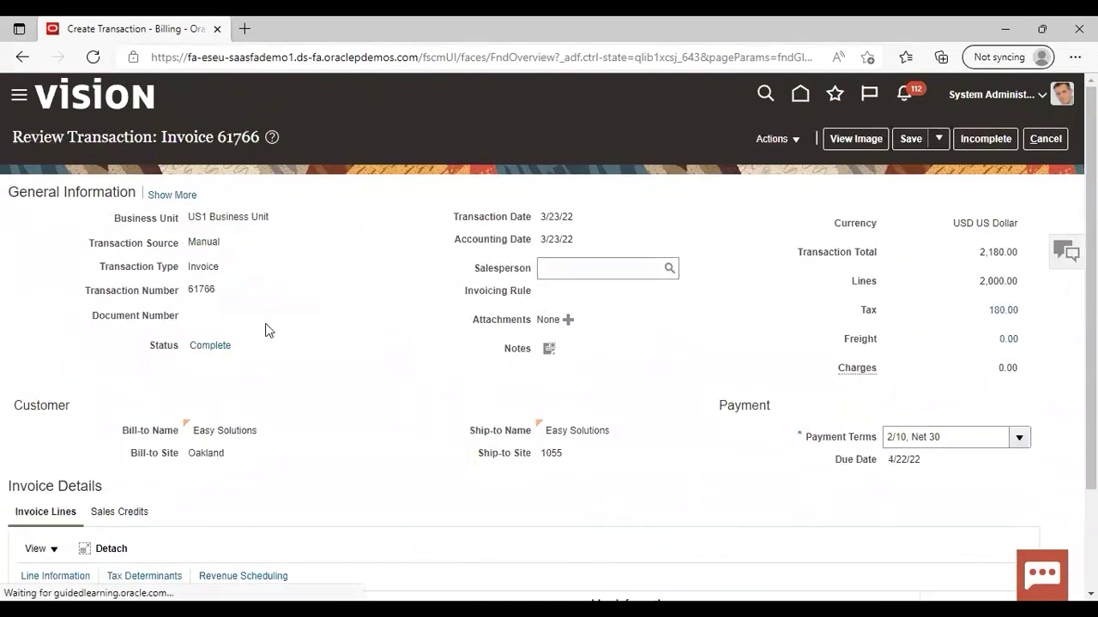
- Highlight the completed invoice's transaction number and leave the review page for the Billing overview
{"action": "left_click_drag", "start_coordinate": [189, 289], "coordinate": [235, 296]}
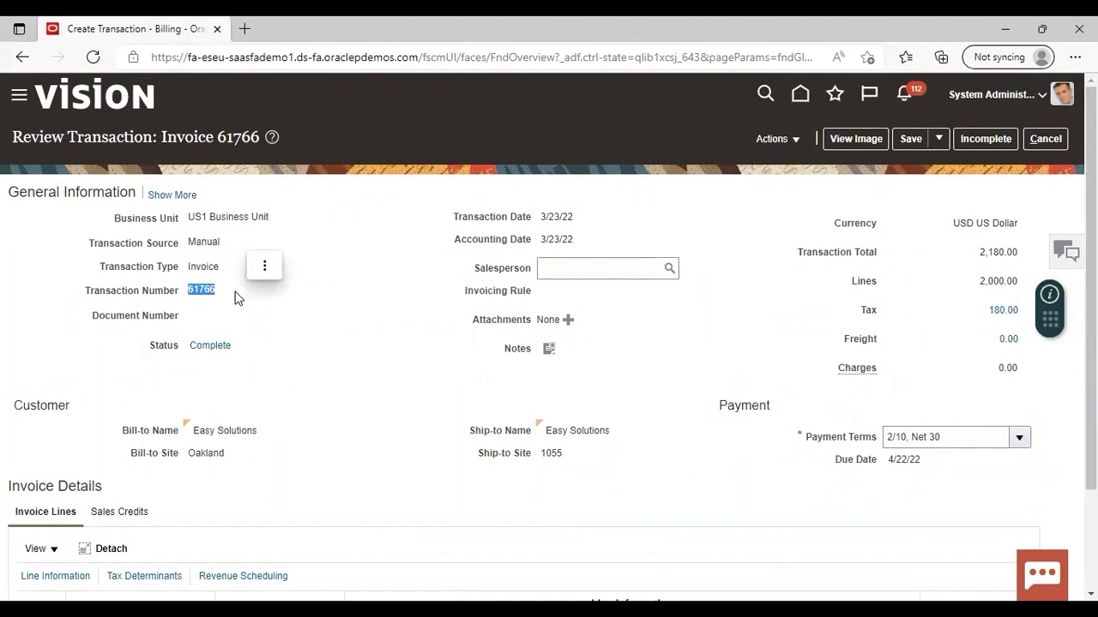
{"action": "left_click", "coordinate": [238, 296]}
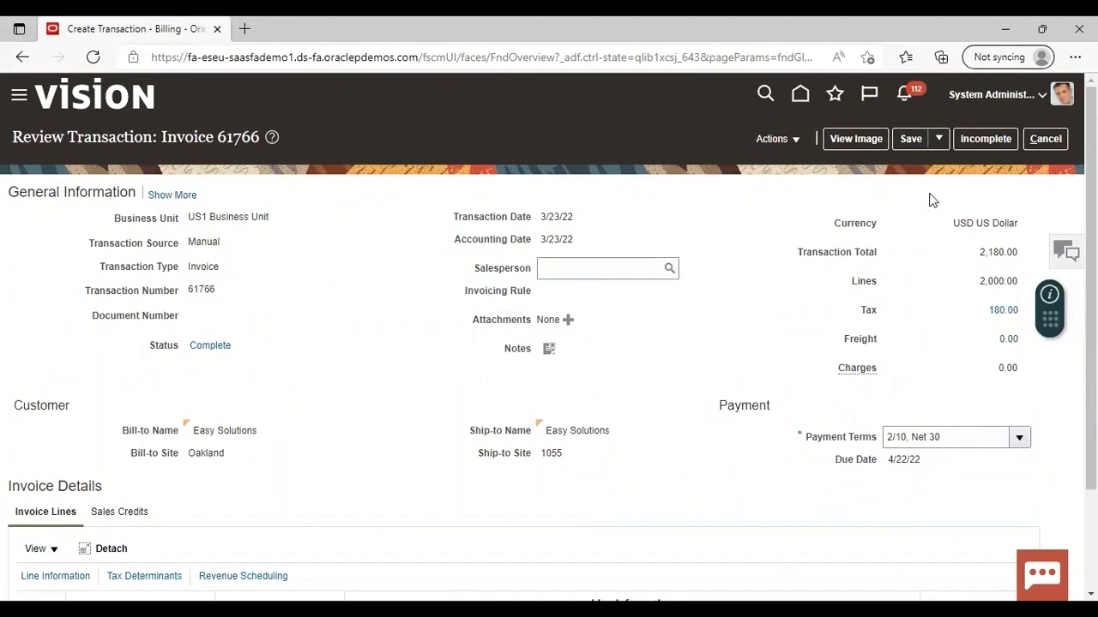
{"action": "left_click", "coordinate": [1043, 144]}
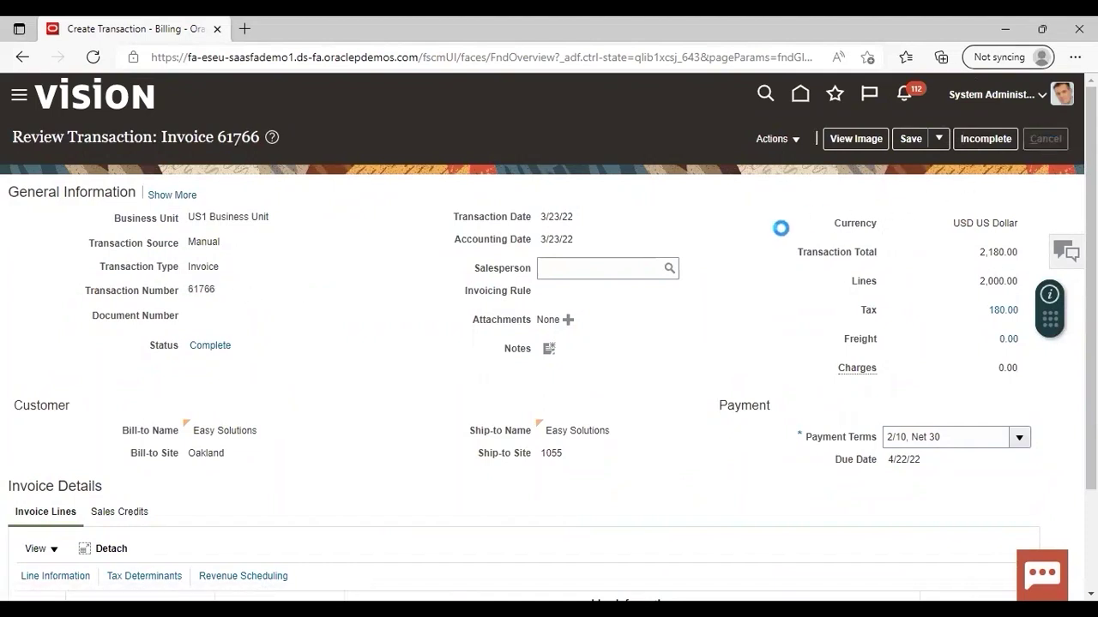
{"action": "left_click", "coordinate": [730, 360]}
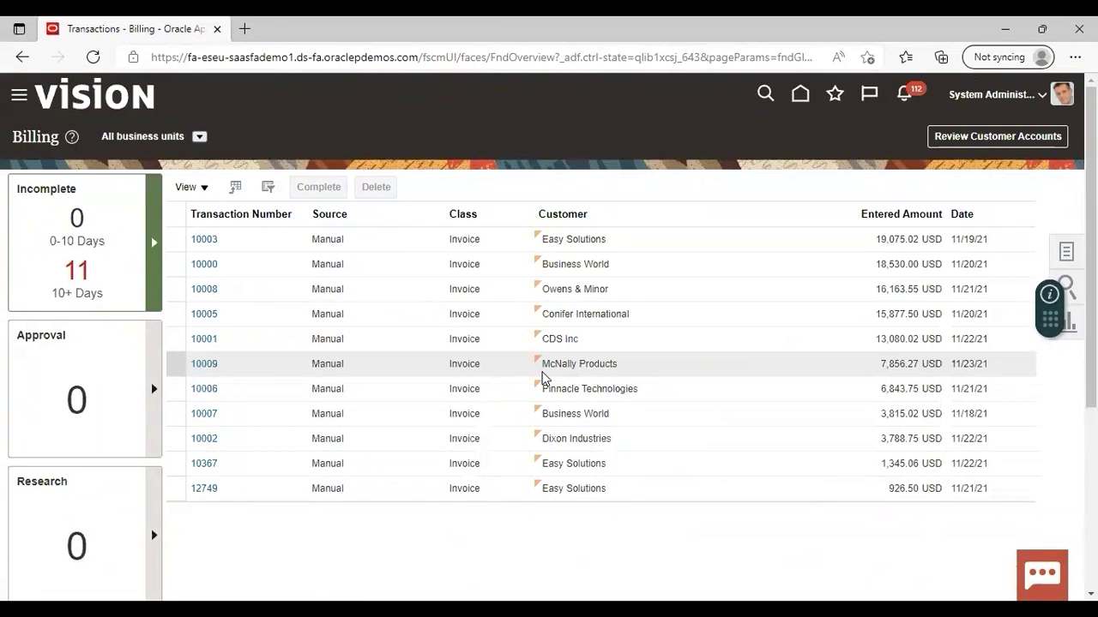
- Go to Accounts Receivable and start creating a new receipt
{"action": "left_click", "coordinate": [19, 96]}
{"action": "scroll", "coordinate": [615, 500], "scroll_direction": "down", "scroll_amount": 5}
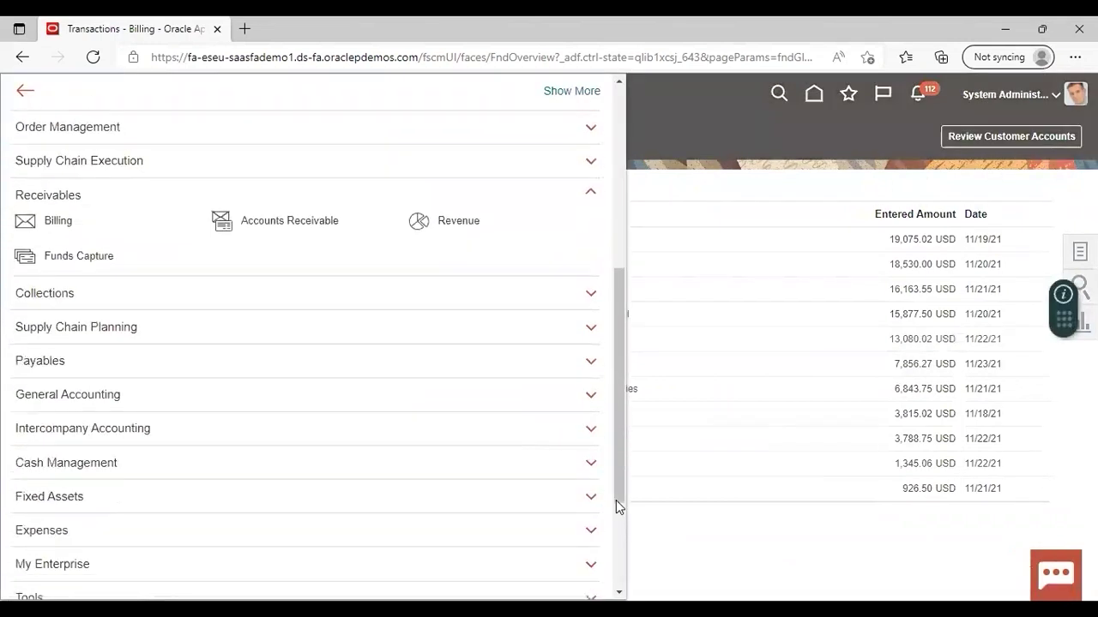
{"action": "left_click", "coordinate": [290, 167]}
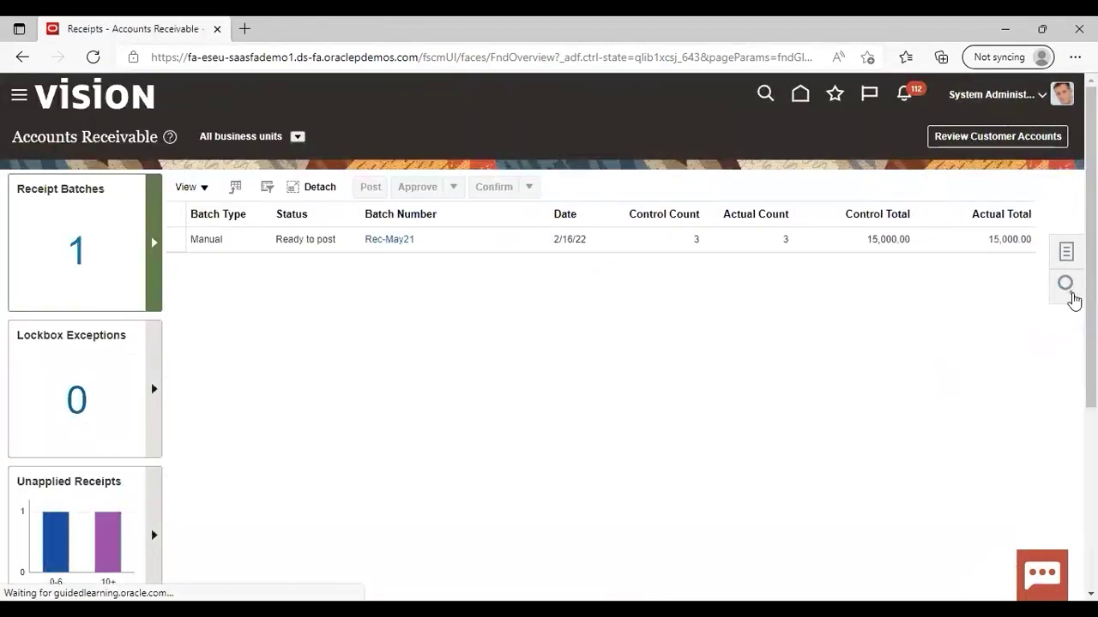
{"action": "left_click", "coordinate": [1065, 251]}
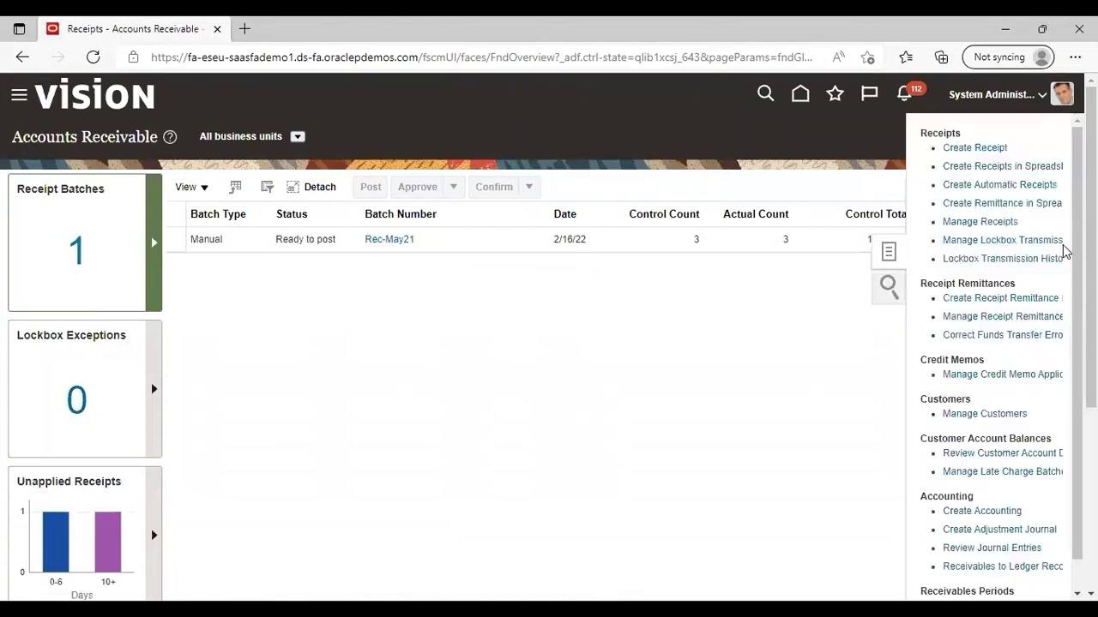
{"action": "left_click", "coordinate": [977, 148]}
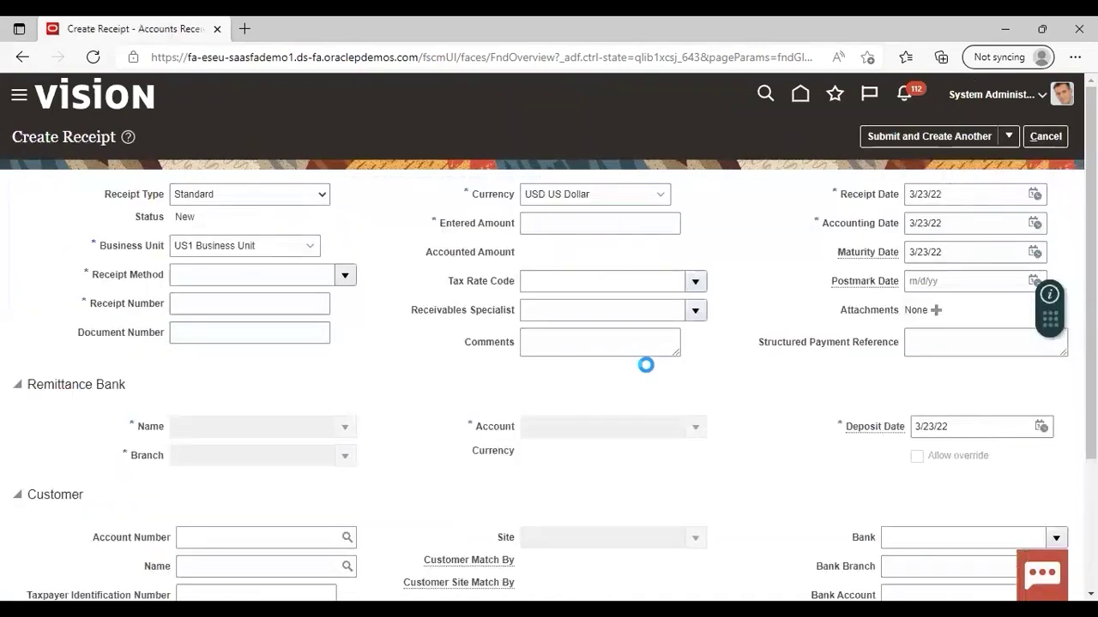
- Set the receipt method to BBC check, the receipt number to 12345 and the entered amount to 1000
{"action": "left_click", "coordinate": [343, 278]}
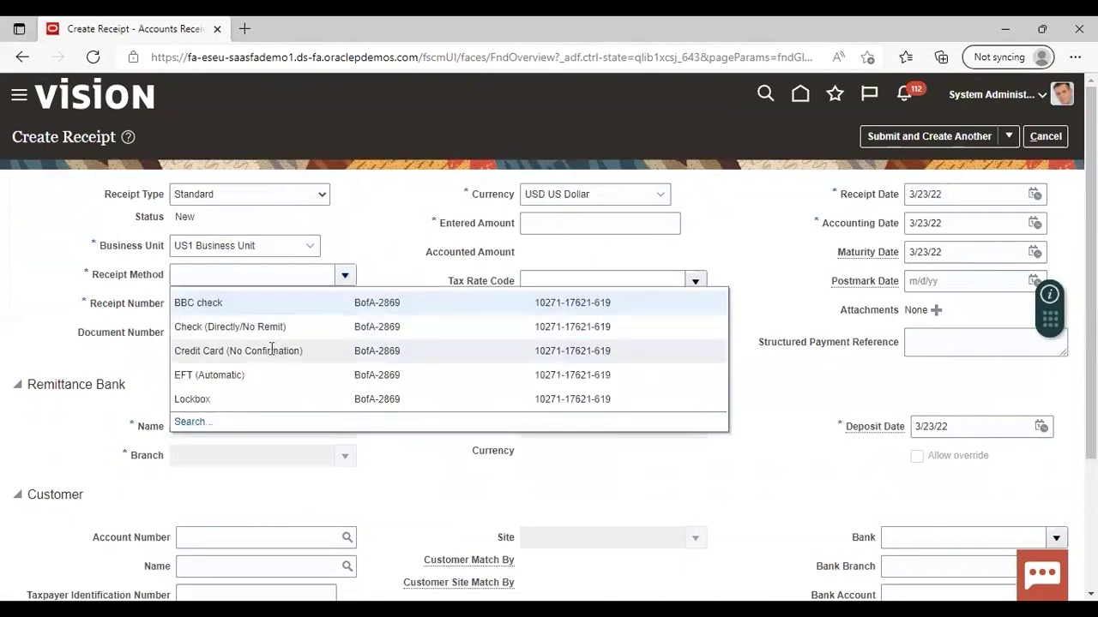
{"action": "left_click", "coordinate": [228, 305]}
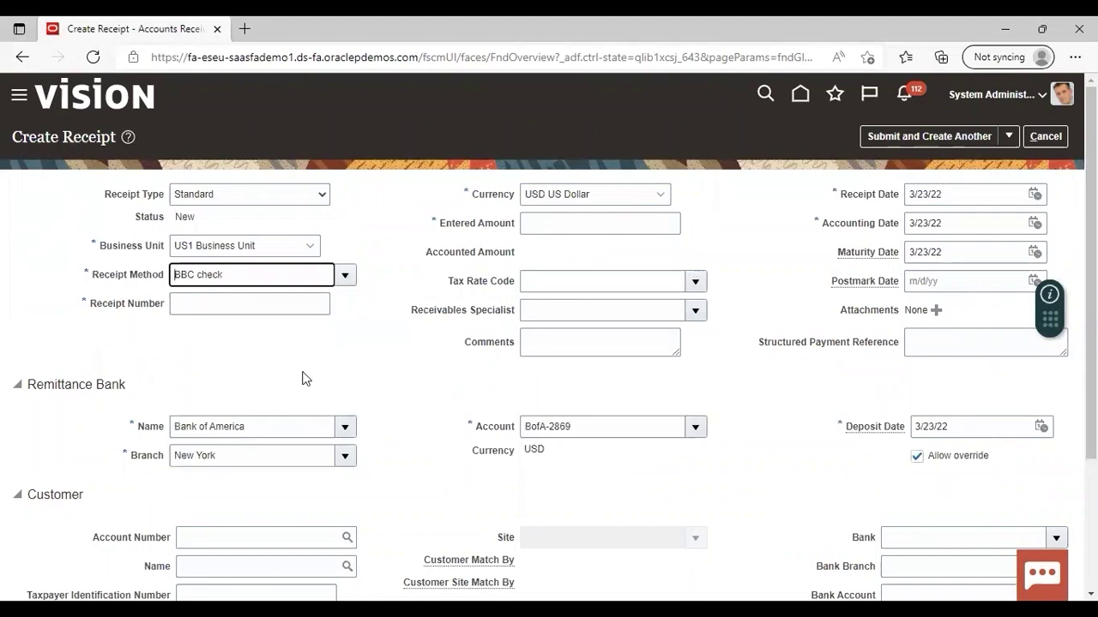
{"action": "left_click", "coordinate": [270, 304]}
{"action": "type", "text": "12345"}
{"action": "left_click", "coordinate": [407, 371]}
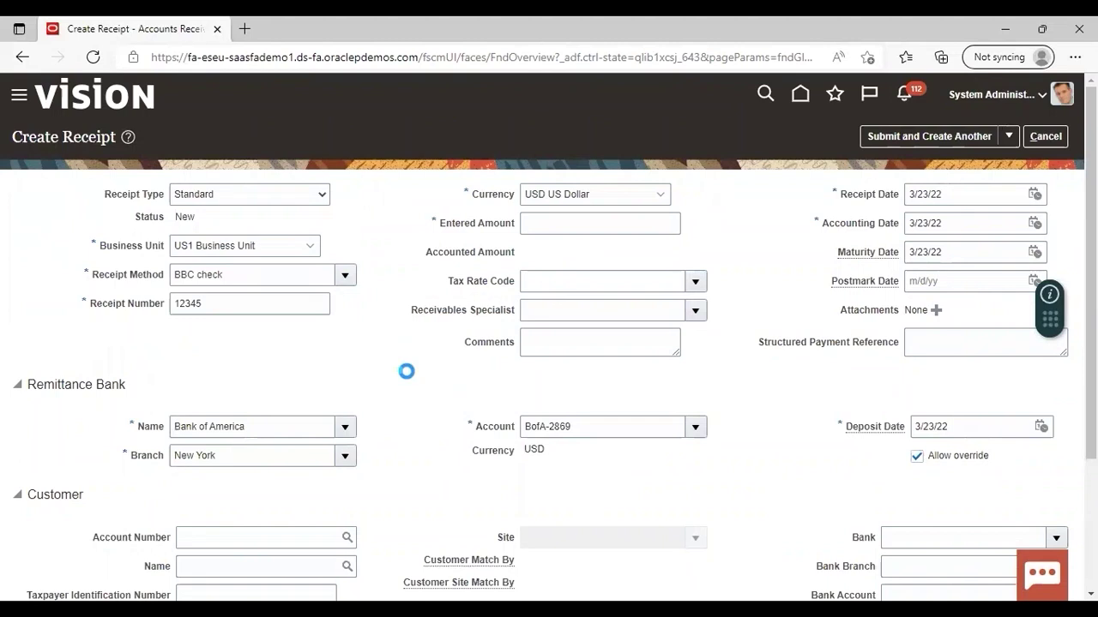
{"action": "left_click", "coordinate": [632, 225]}
{"action": "type", "text": "1000"}
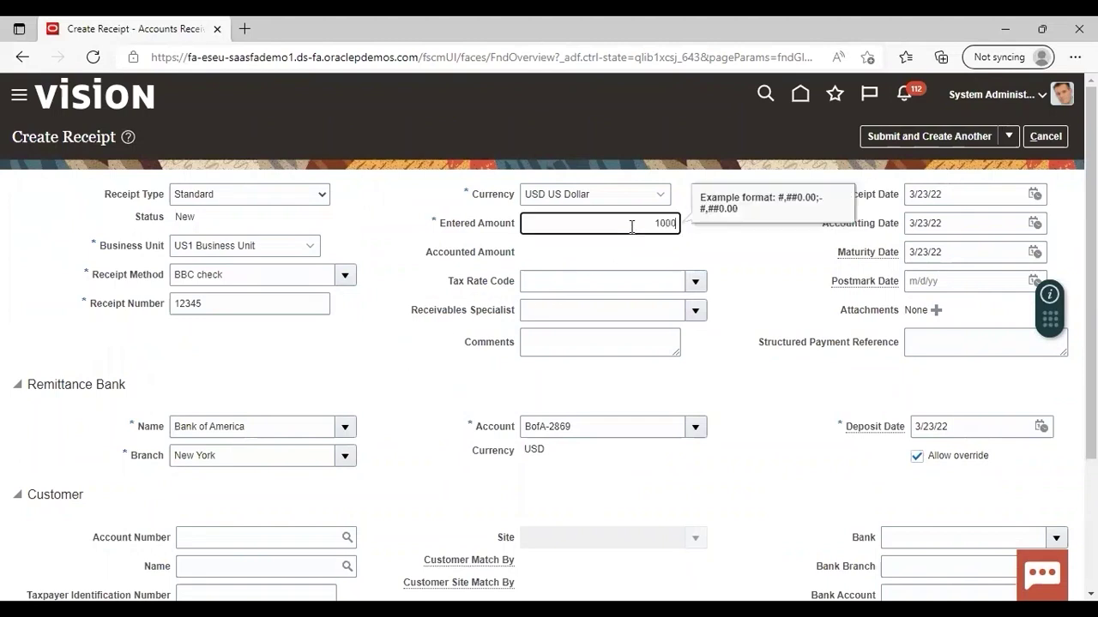
{"action": "left_click", "coordinate": [780, 416]}
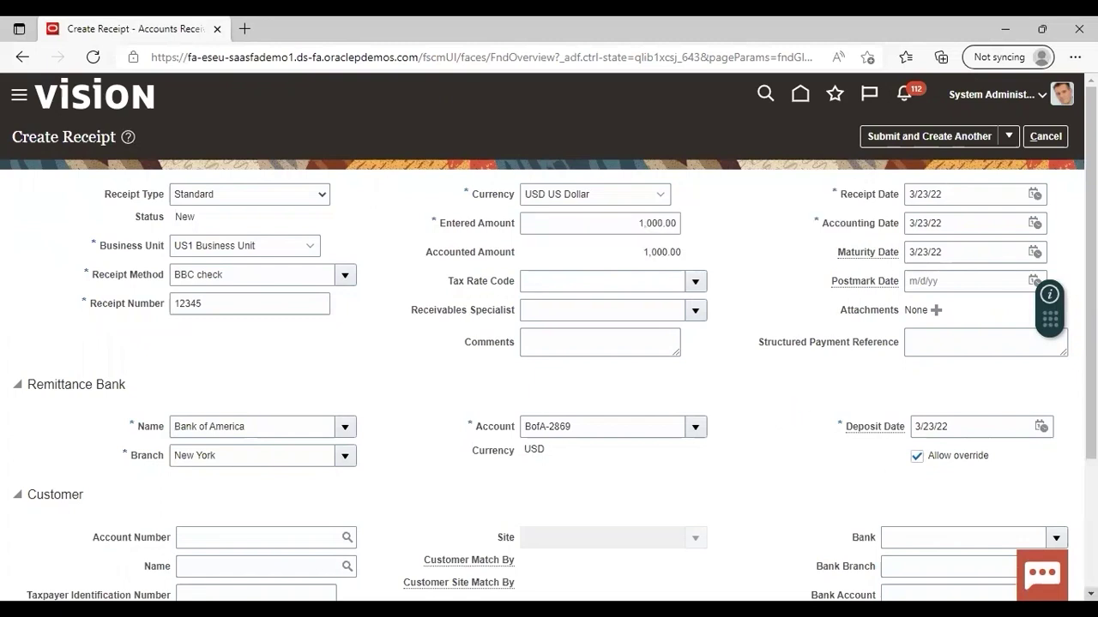
- Search the customer accounts for "easy", select Easy Solutions for the receipt and set its site to Oakland
{"action": "scroll", "coordinate": [781, 416], "scroll_direction": "down", "scroll_amount": 2}
{"action": "scroll", "coordinate": [811, 482], "scroll_direction": "down", "scroll_amount": 1}
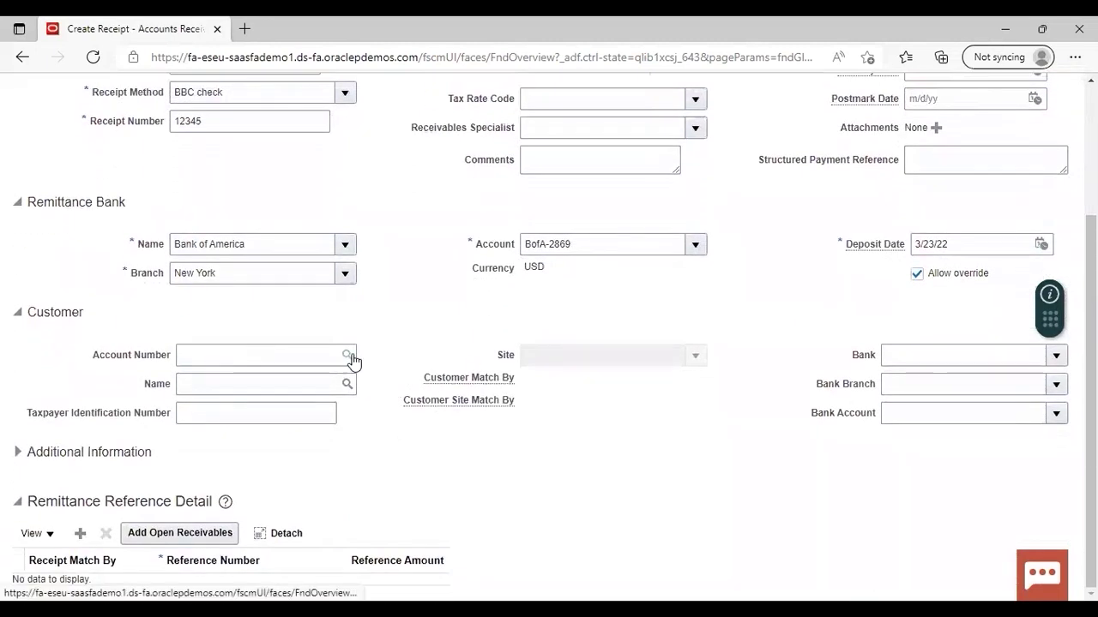
{"action": "left_click", "coordinate": [348, 356]}
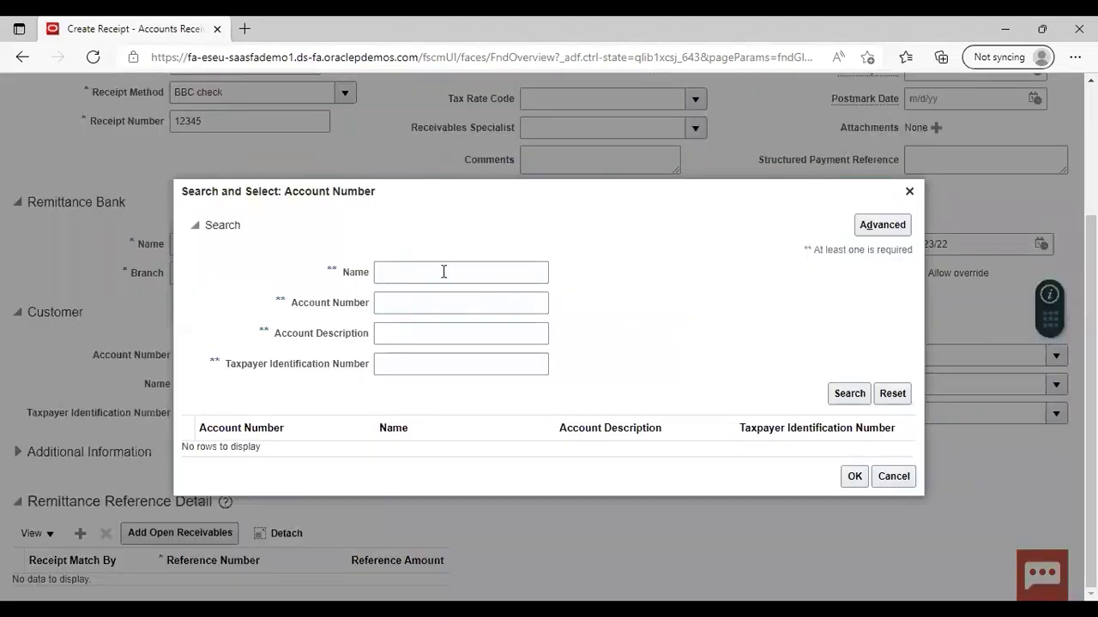
{"action": "left_click", "coordinate": [445, 268]}
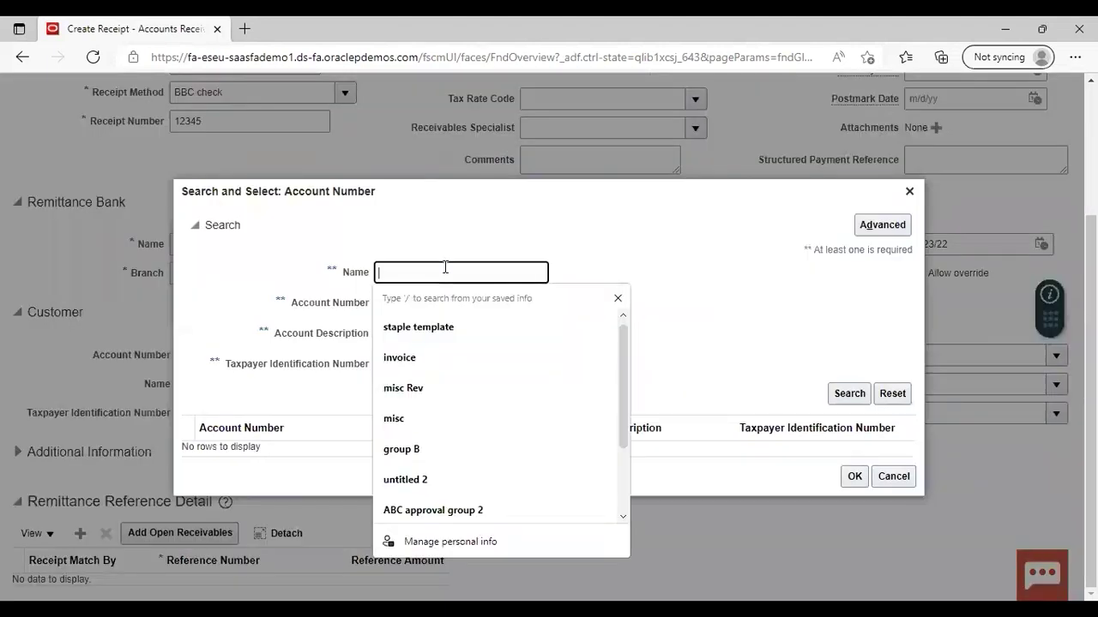
{"action": "type", "text": "easy"}
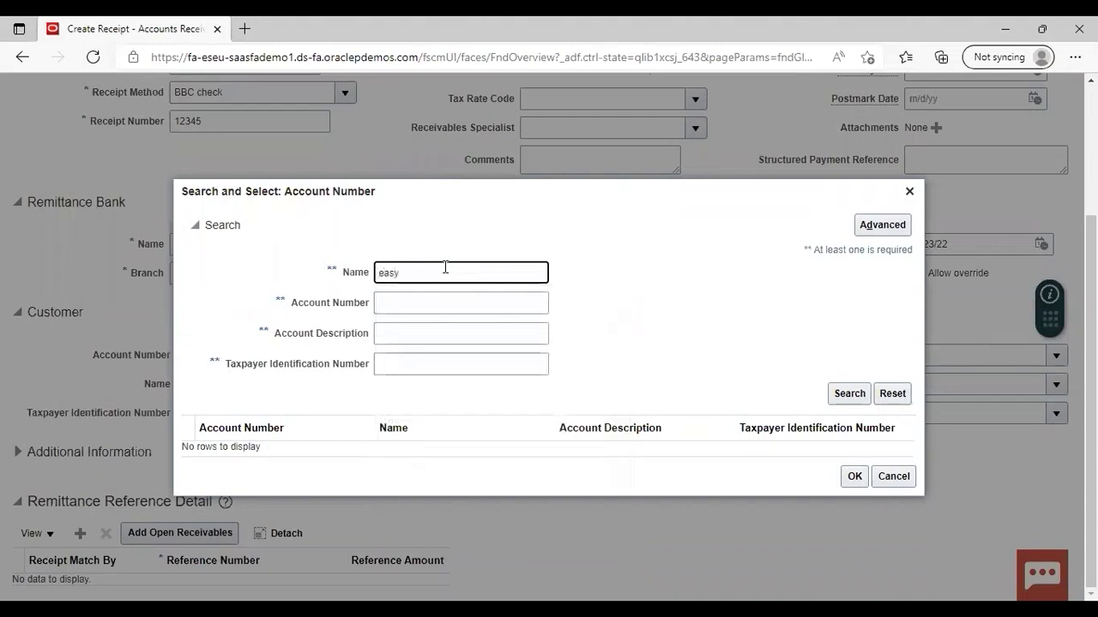
{"action": "key", "text": "Return"}
{"action": "left_click", "coordinate": [310, 456]}
{"action": "left_click", "coordinate": [854, 484]}
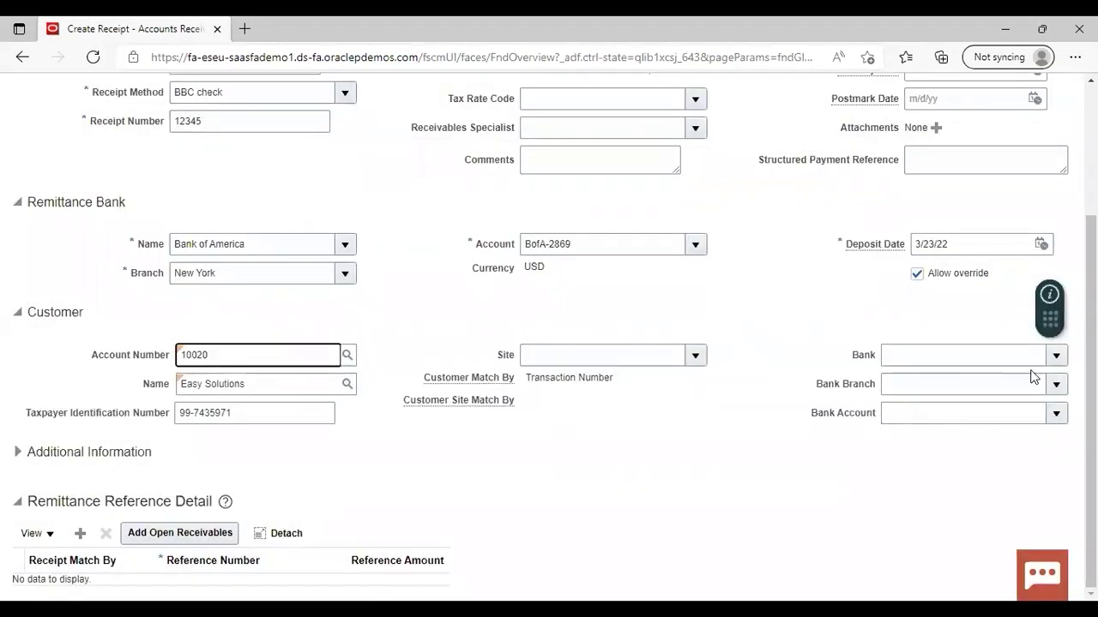
{"action": "left_click", "coordinate": [695, 356]}
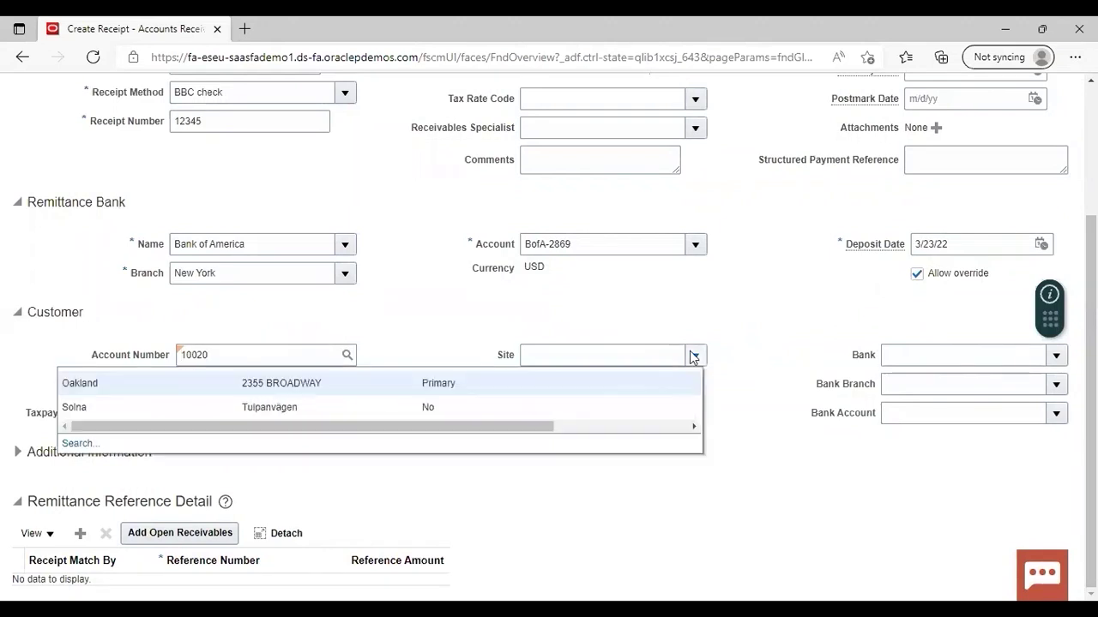
{"action": "left_click", "coordinate": [560, 386]}
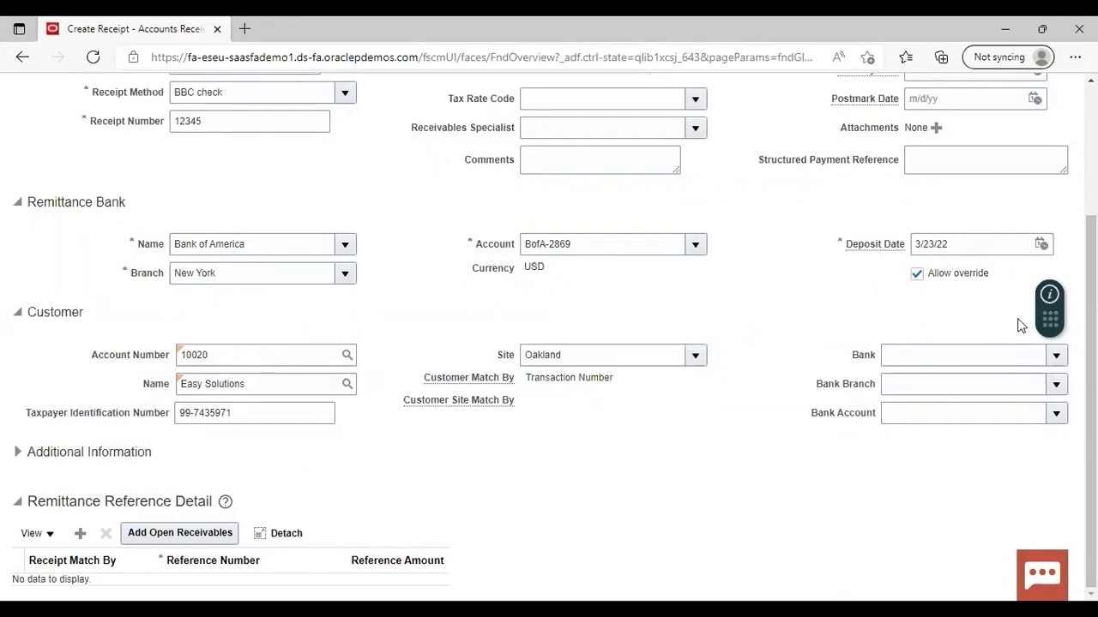
- Submit the receipt with the Submit and Apply Manually option
{"action": "scroll", "coordinate": [1019, 320], "scroll_direction": "up", "scroll_amount": 2}
{"action": "left_click", "coordinate": [1009, 108]}
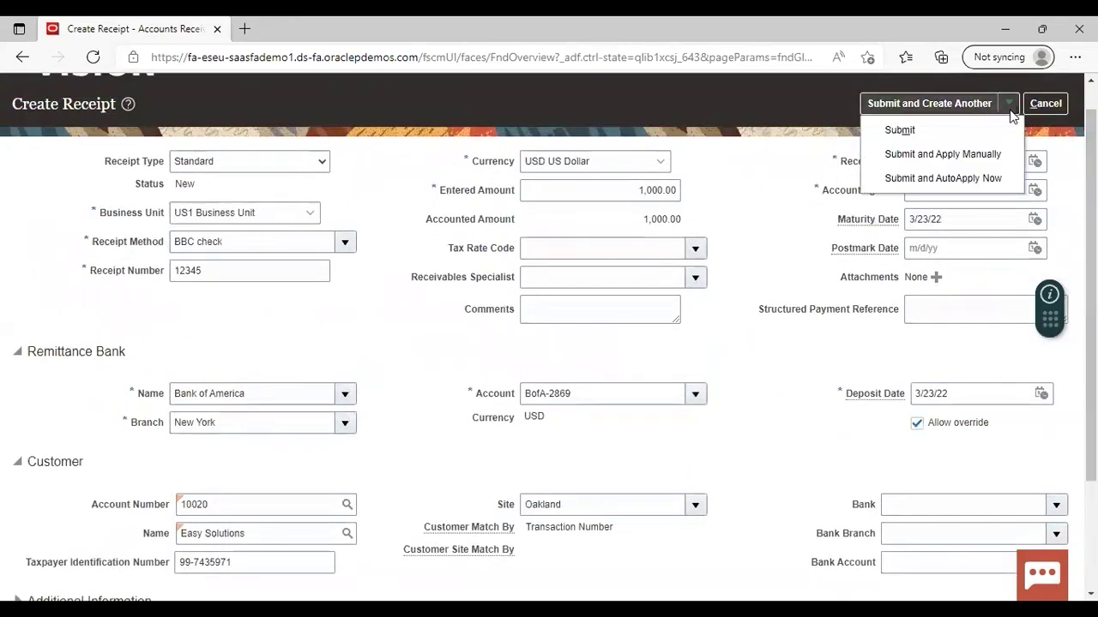
{"action": "left_click", "coordinate": [958, 155]}
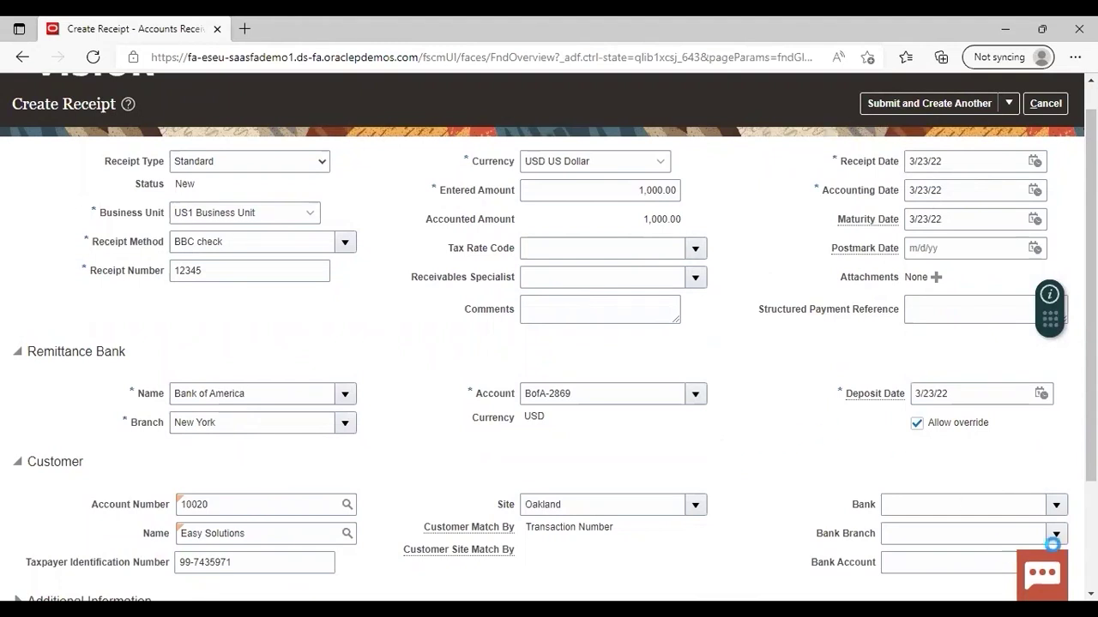
- Add an application to the receipt referencing transaction 61766 with 1,000.00 applied, and save the receipt
{"action": "scroll", "coordinate": [554, 481], "scroll_direction": "down", "scroll_amount": 2}
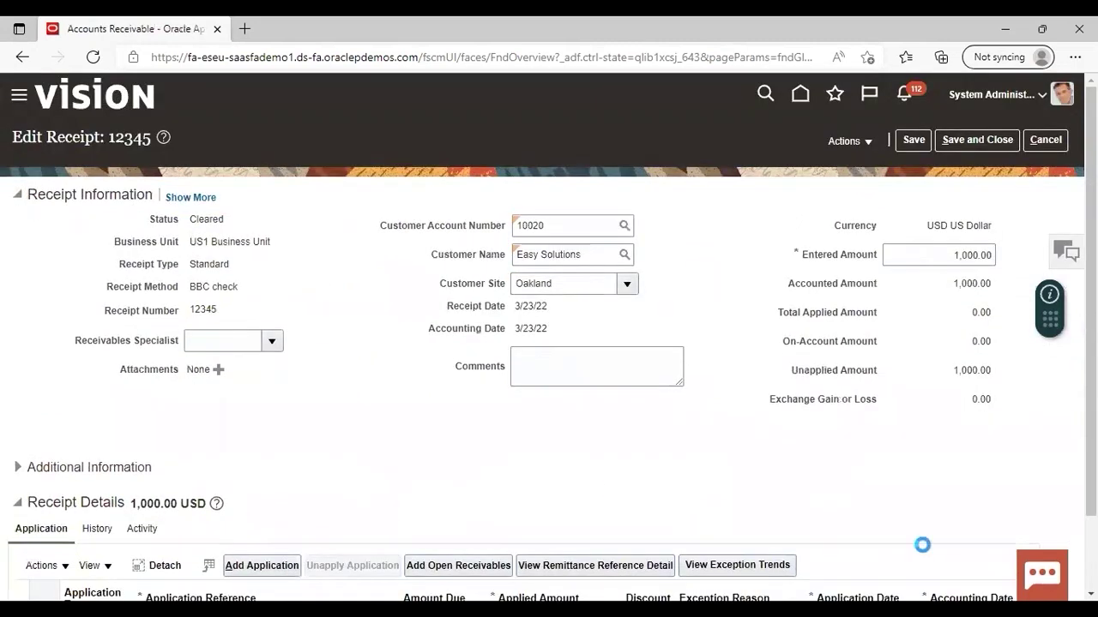
{"action": "scroll", "coordinate": [635, 313], "scroll_direction": "down", "scroll_amount": 1}
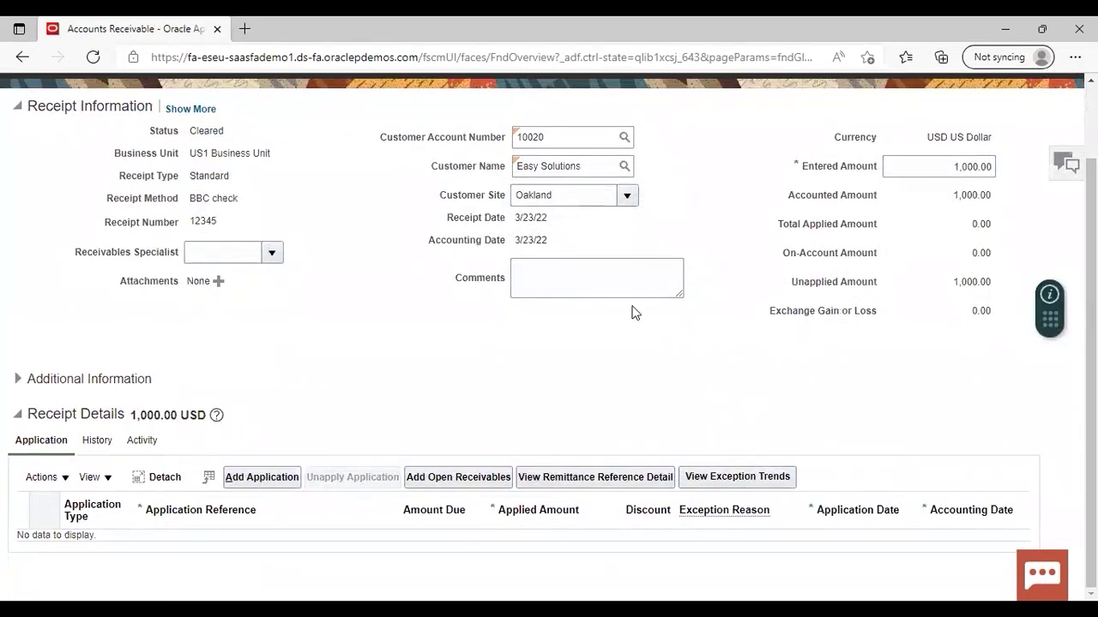
{"action": "left_click", "coordinate": [278, 477]}
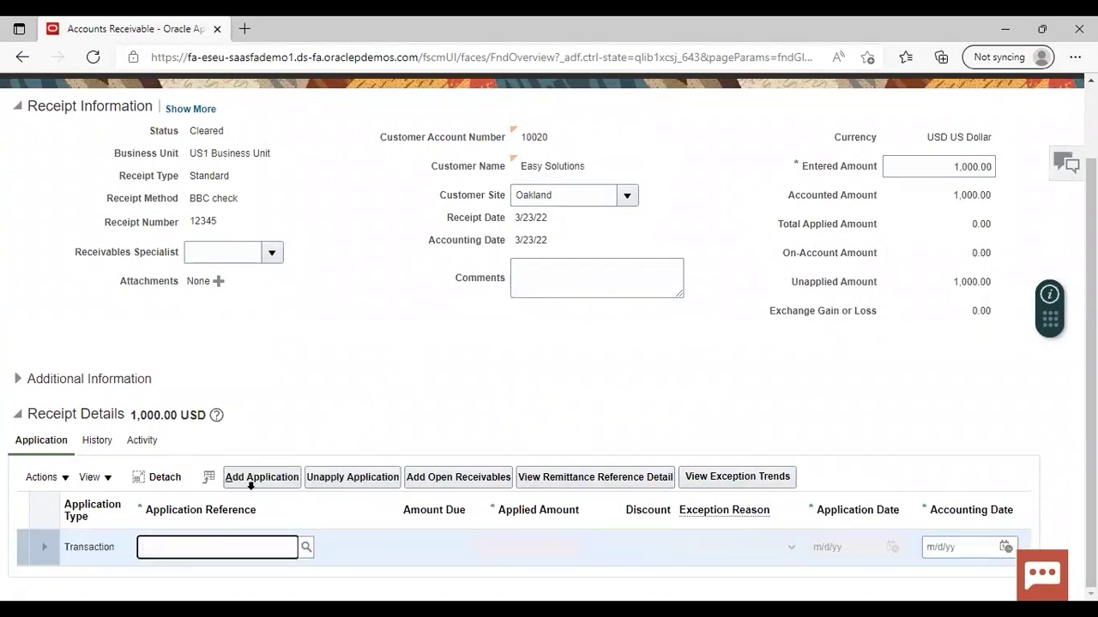
{"action": "type", "text": "61766"}
{"action": "key", "text": "Tab"}
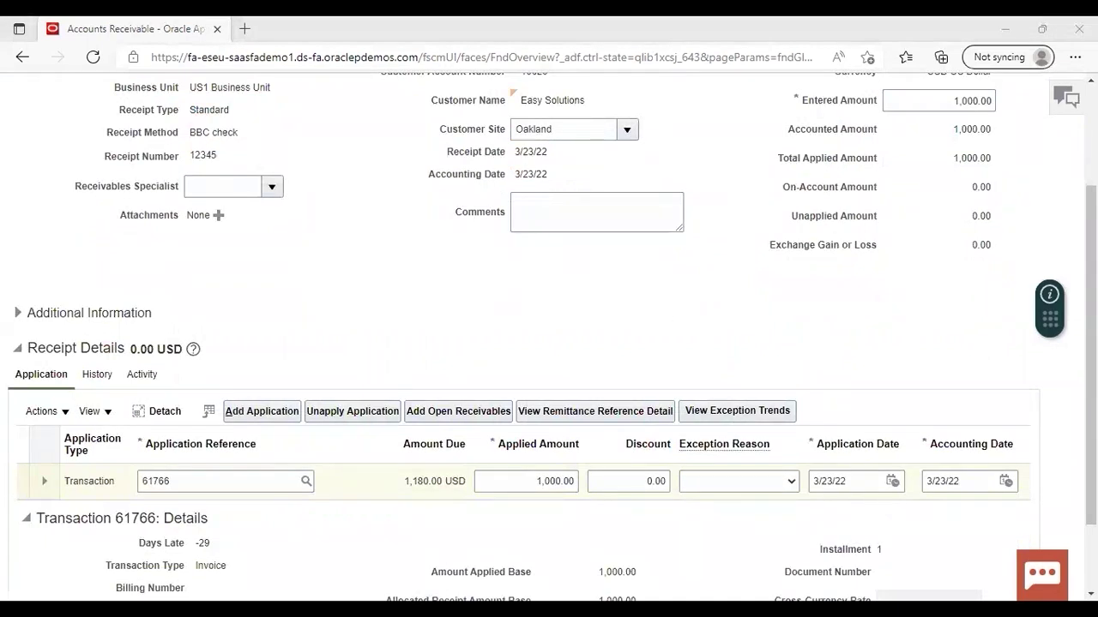
{"action": "scroll", "coordinate": [892, 151], "scroll_direction": "up", "scroll_amount": 3}
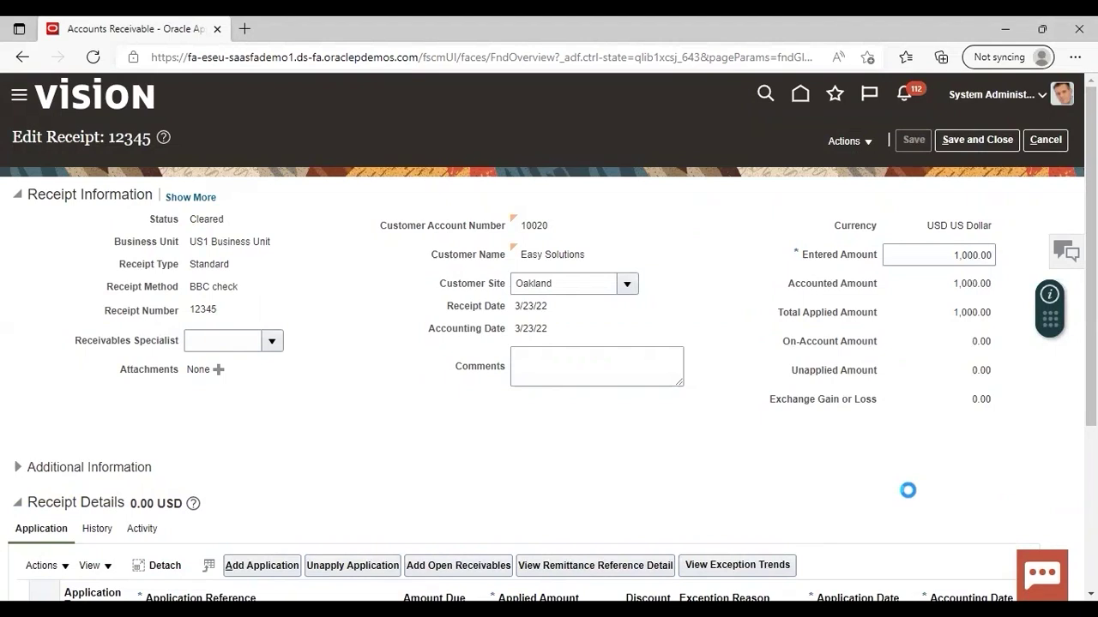
- Create a 1,180.00 chargeback of type Chargeback against transaction 61766 with no reason, and save and close the receipt
{"action": "scroll", "coordinate": [332, 365], "scroll_direction": "down", "scroll_amount": 3}
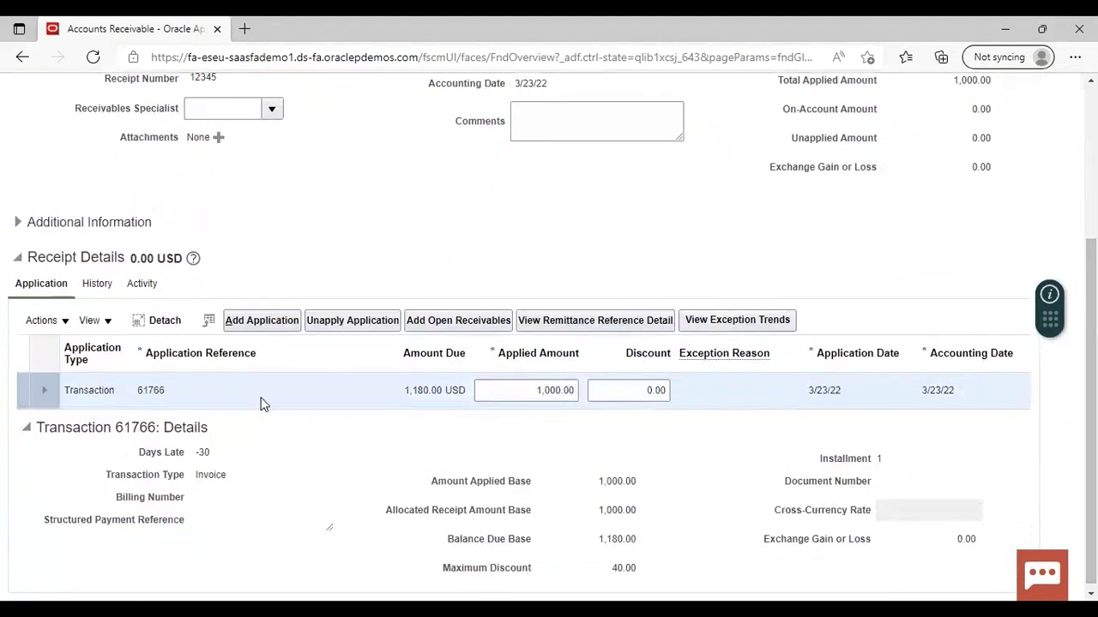
{"action": "left_click", "coordinate": [43, 320]}
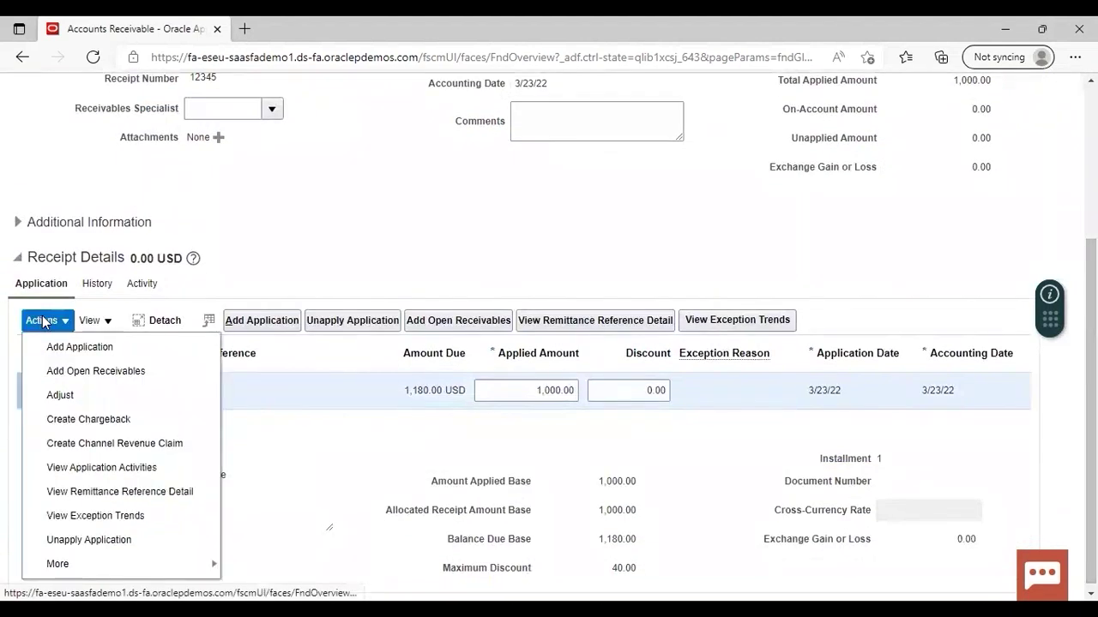
{"action": "left_click", "coordinate": [70, 422]}
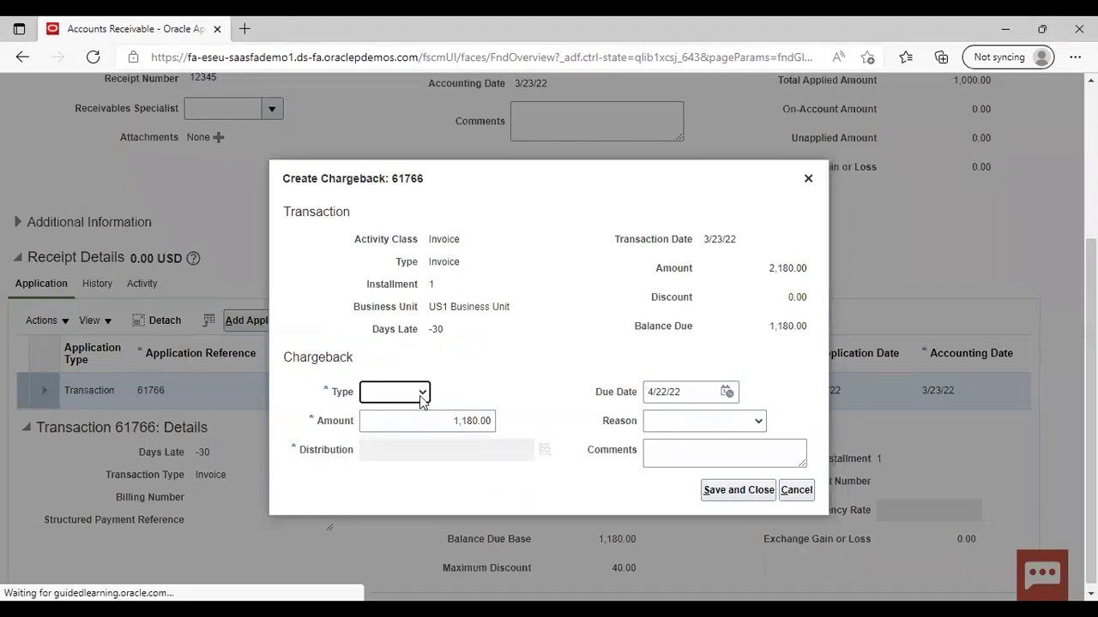
{"action": "left_click", "coordinate": [420, 393]}
{"action": "left_click", "coordinate": [408, 426]}
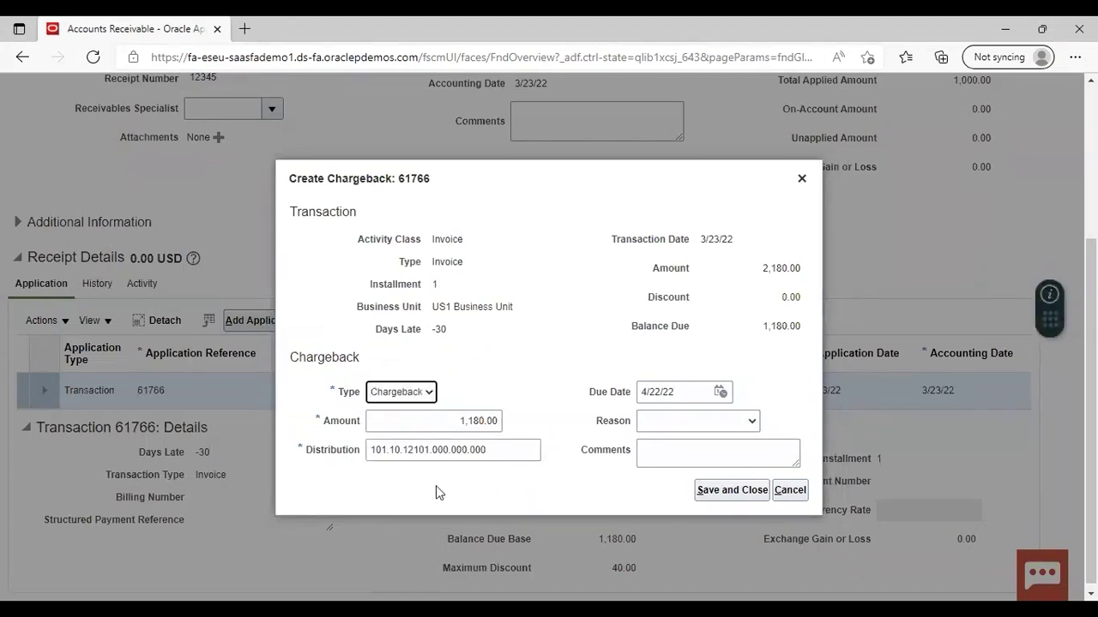
{"action": "left_click", "coordinate": [757, 422]}
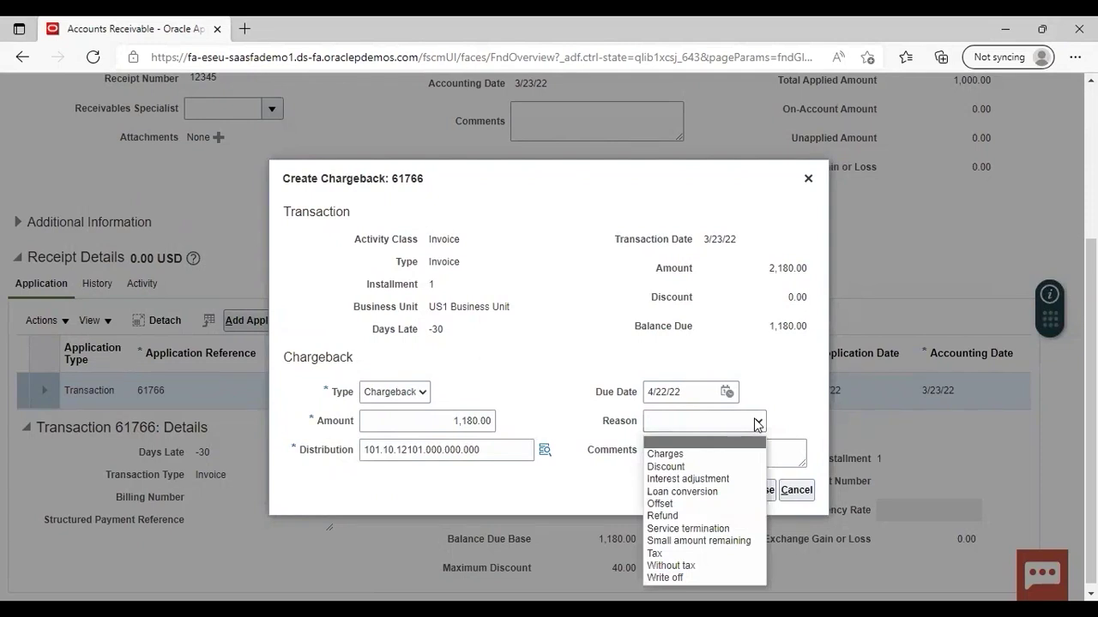
{"action": "left_click", "coordinate": [559, 491]}
{"action": "left_click", "coordinate": [723, 492]}
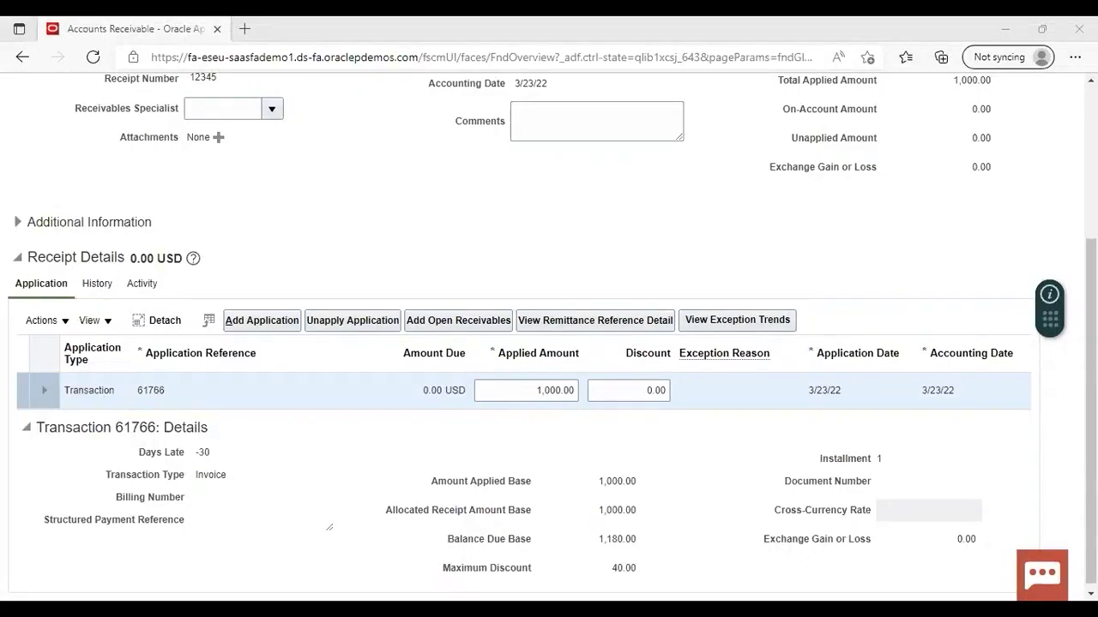
{"action": "scroll", "coordinate": [549, 326], "scroll_direction": "up", "scroll_amount": 3}
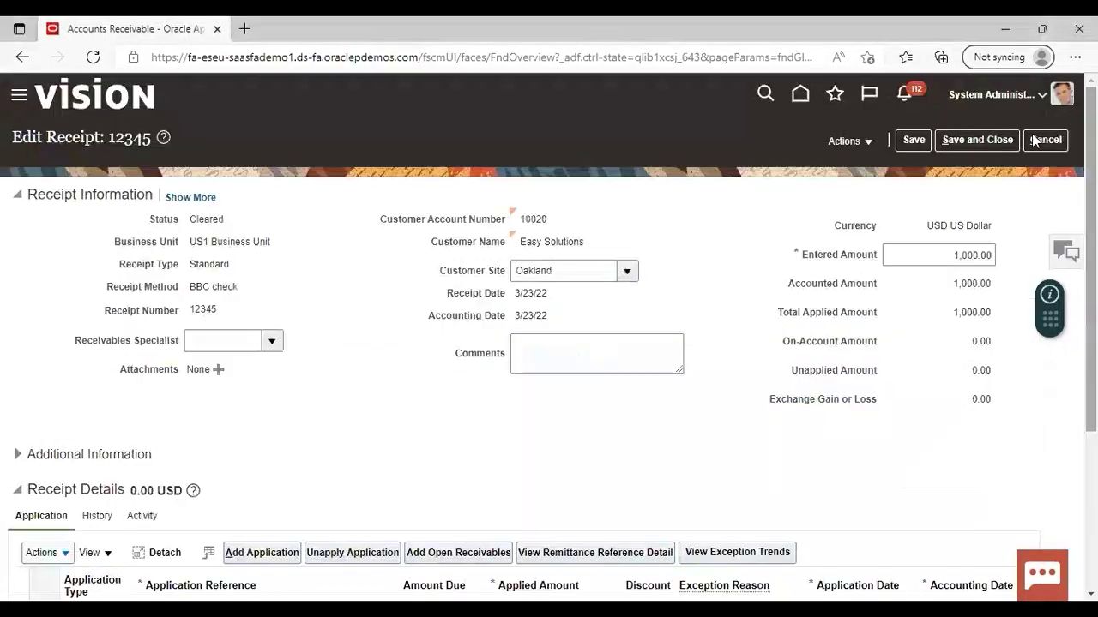
{"action": "left_click", "coordinate": [966, 145]}
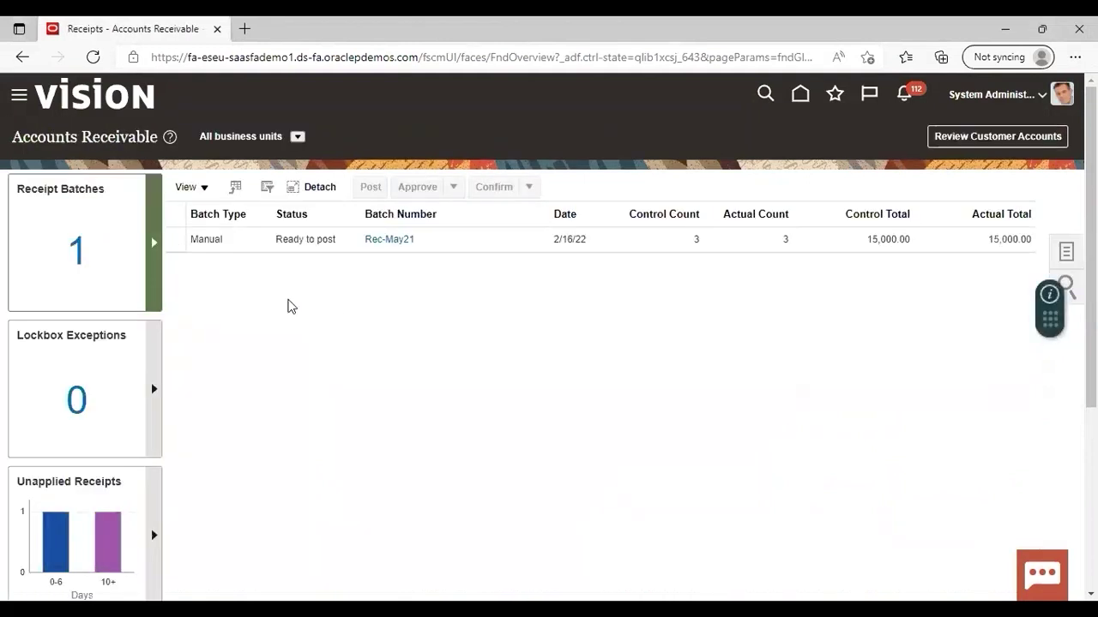
- Go to Billing and search the managed transactions for transaction number 61766, and leave the results
{"action": "left_click", "coordinate": [19, 97]}
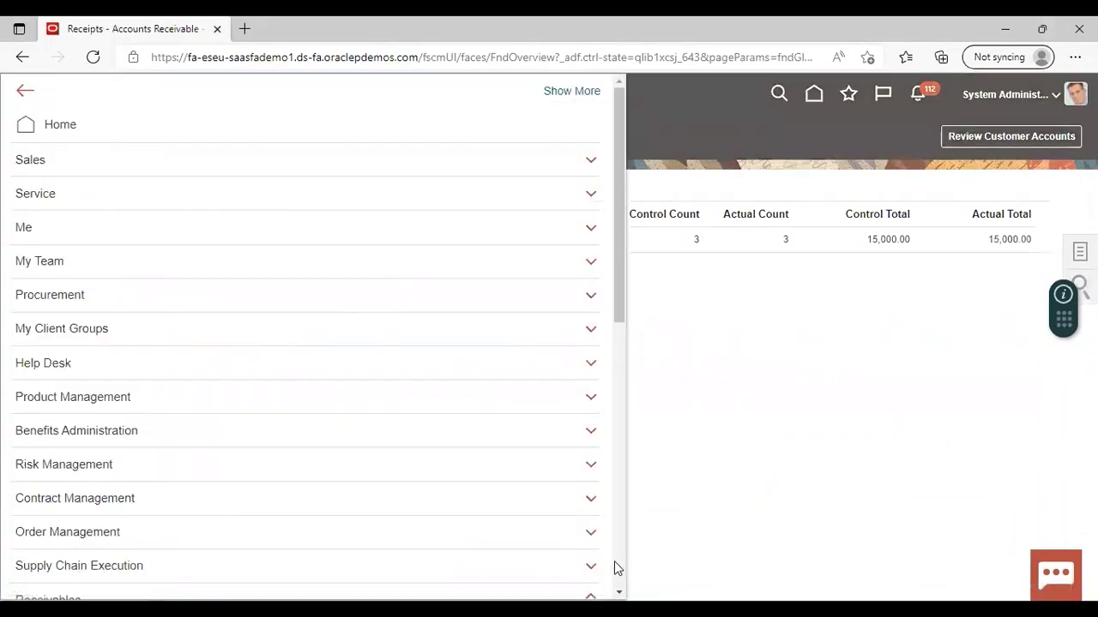
{"action": "scroll", "coordinate": [614, 568], "scroll_direction": "down", "scroll_amount": 5}
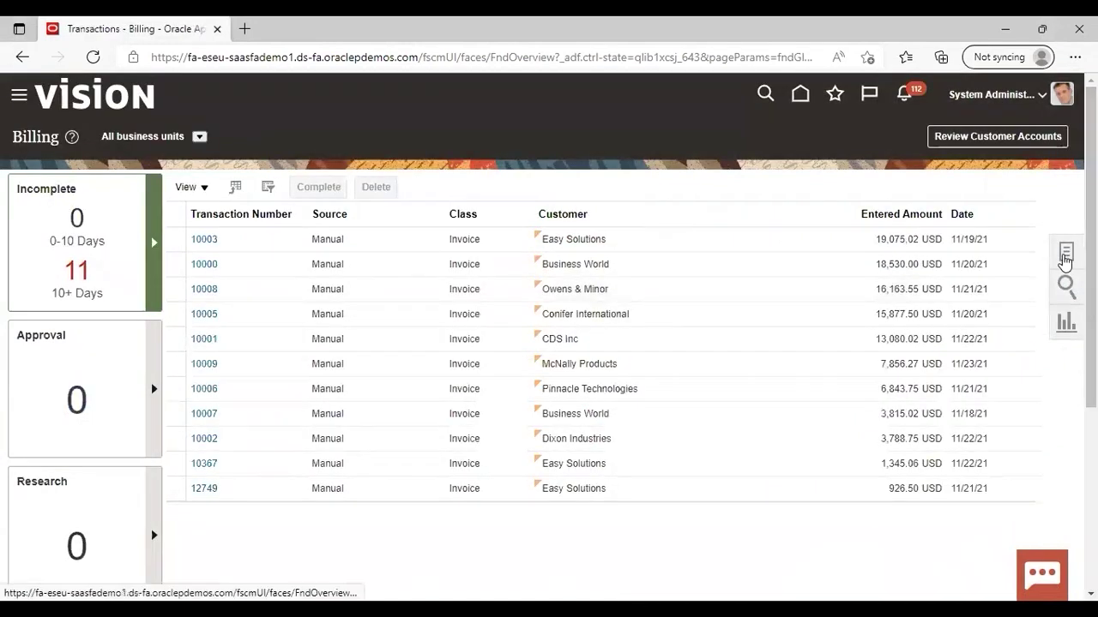
{"action": "left_click", "coordinate": [1064, 257]}
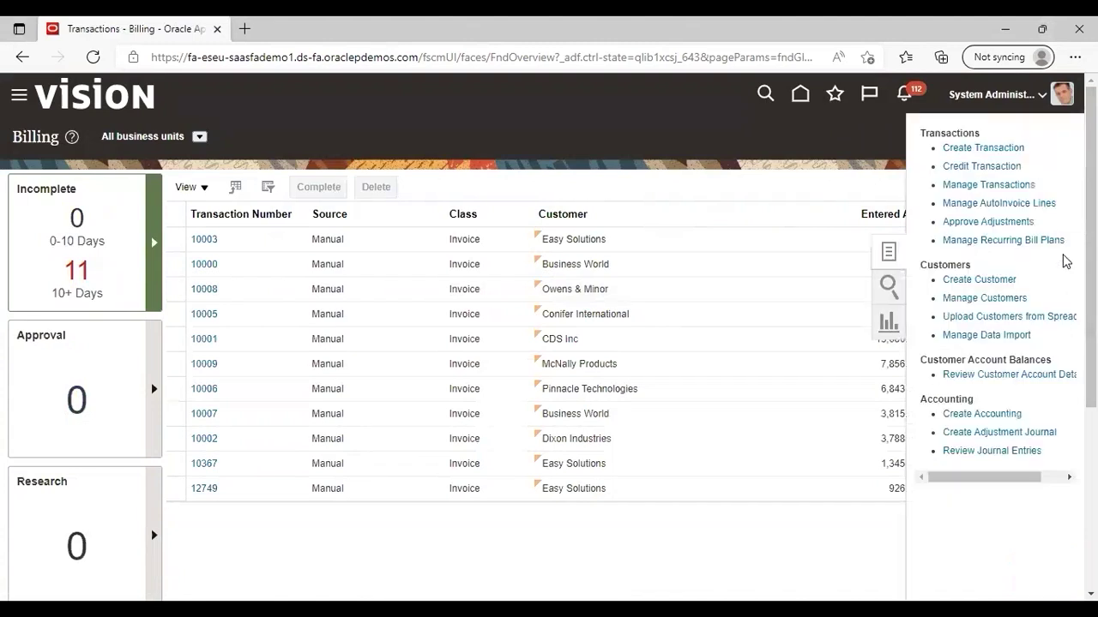
{"action": "left_click", "coordinate": [973, 185]}
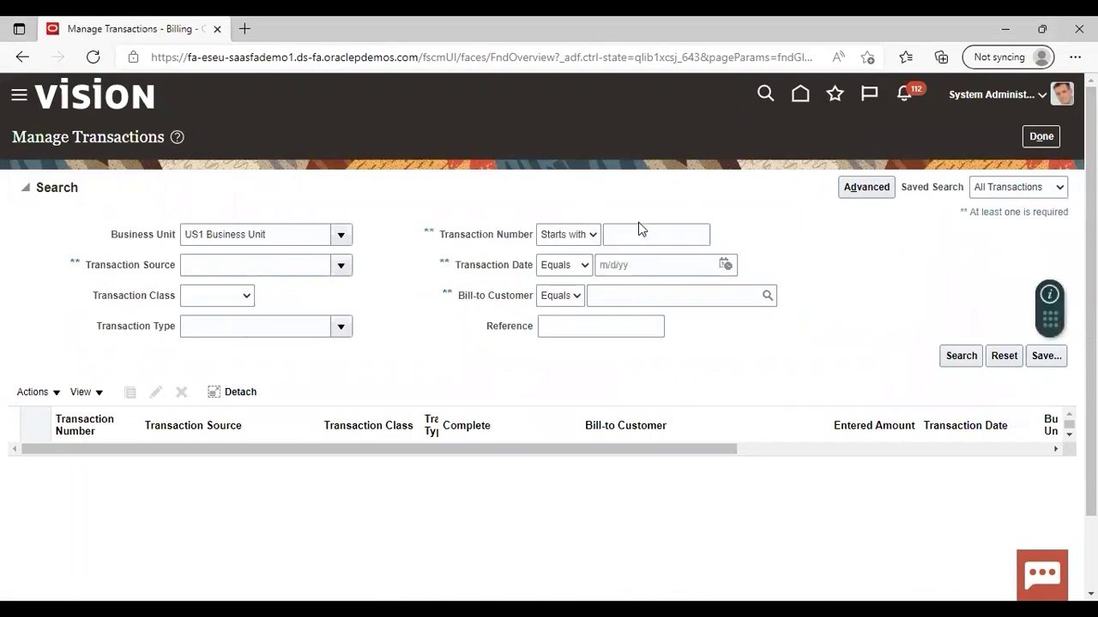
{"action": "left_click", "coordinate": [641, 232]}
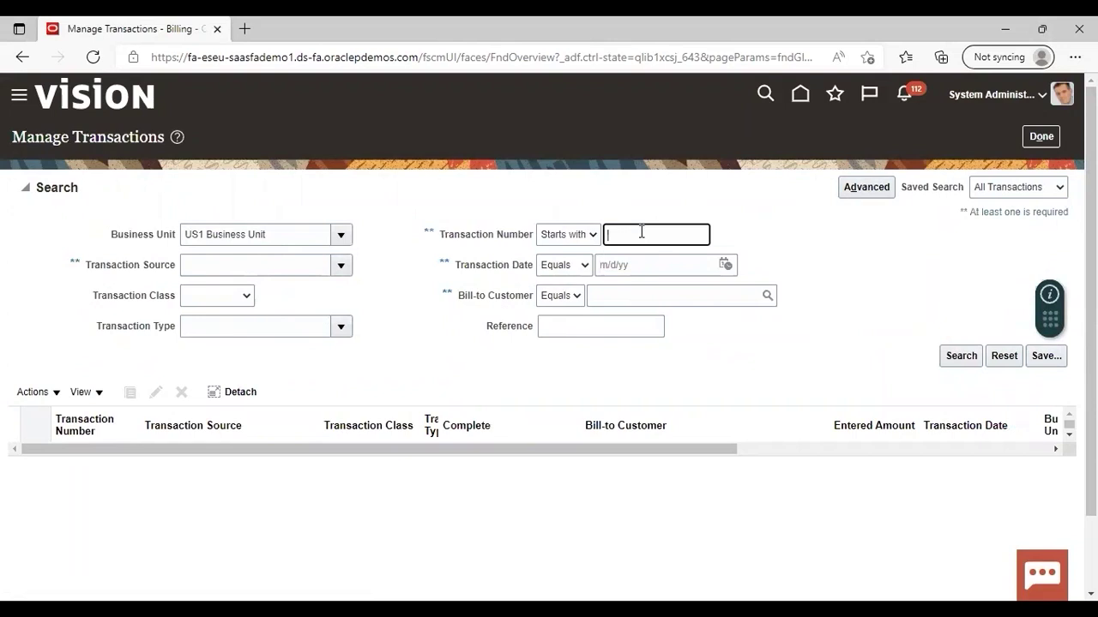
{"action": "type", "text": "61766"}
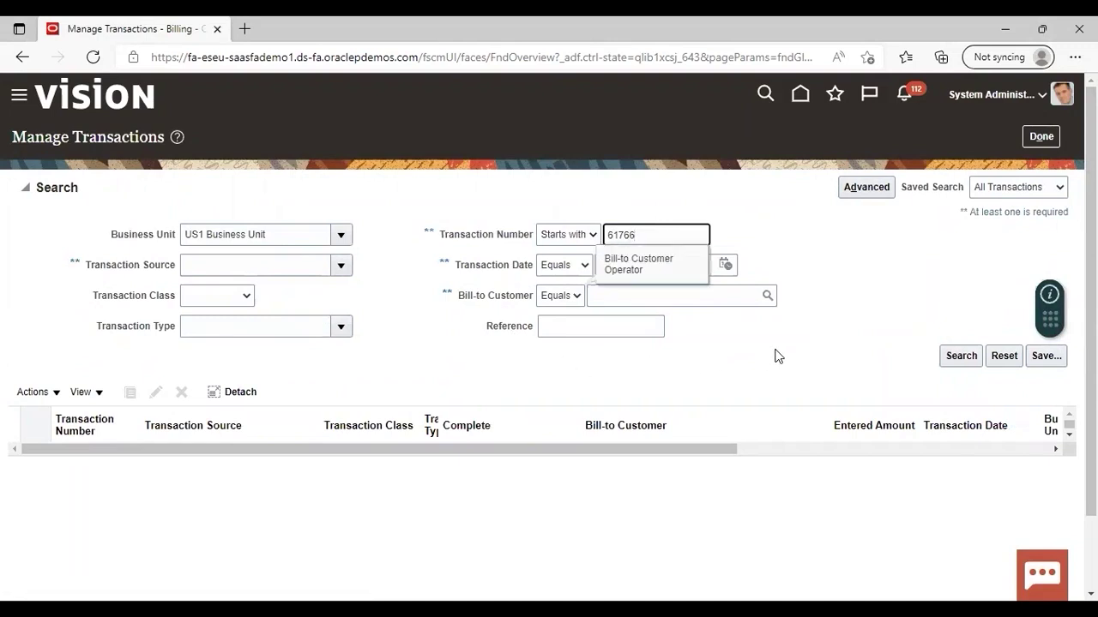
{"action": "left_click", "coordinate": [959, 355]}
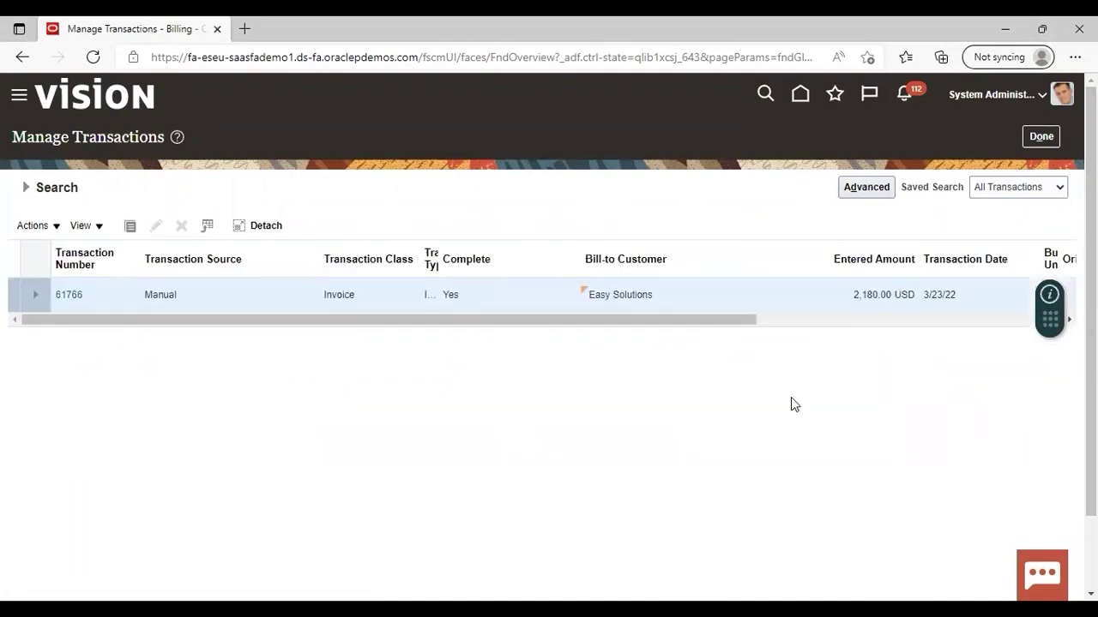
{"action": "left_click", "coordinate": [1055, 137]}
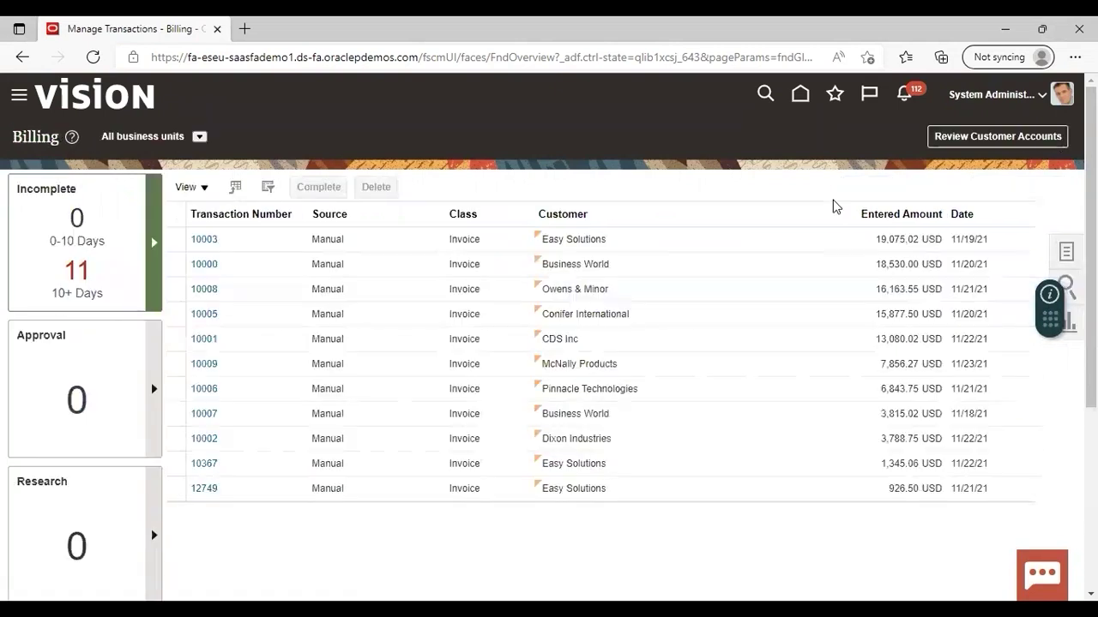
- Search the managed transactions by the transaction date 3/23/22
{"action": "left_click", "coordinate": [1053, 254]}
{"action": "left_click", "coordinate": [972, 185]}
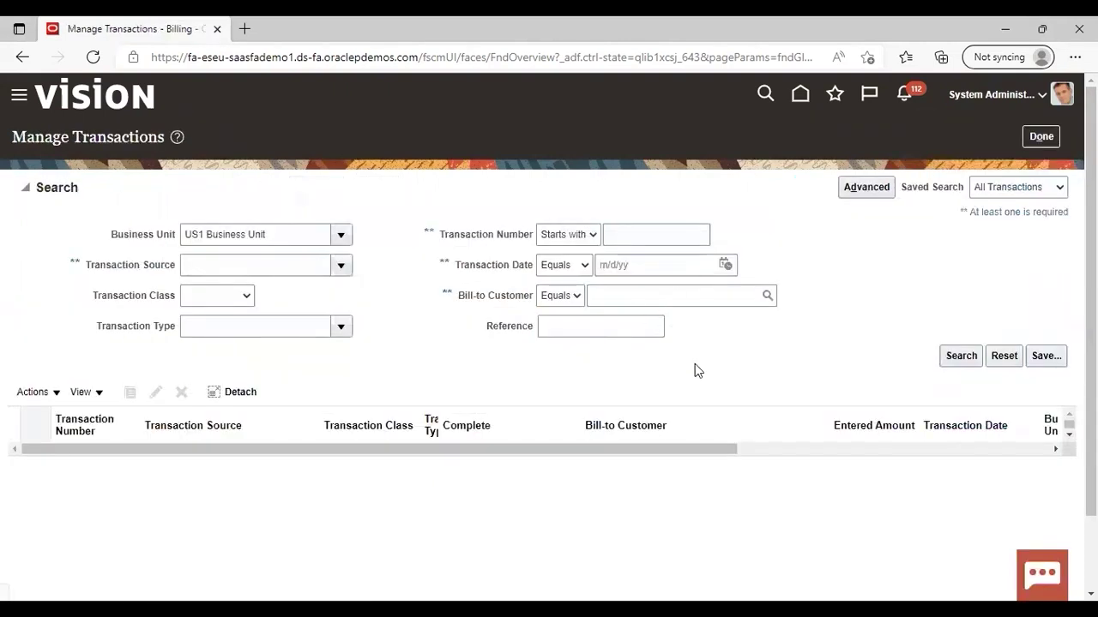
{"action": "left_click", "coordinate": [703, 269]}
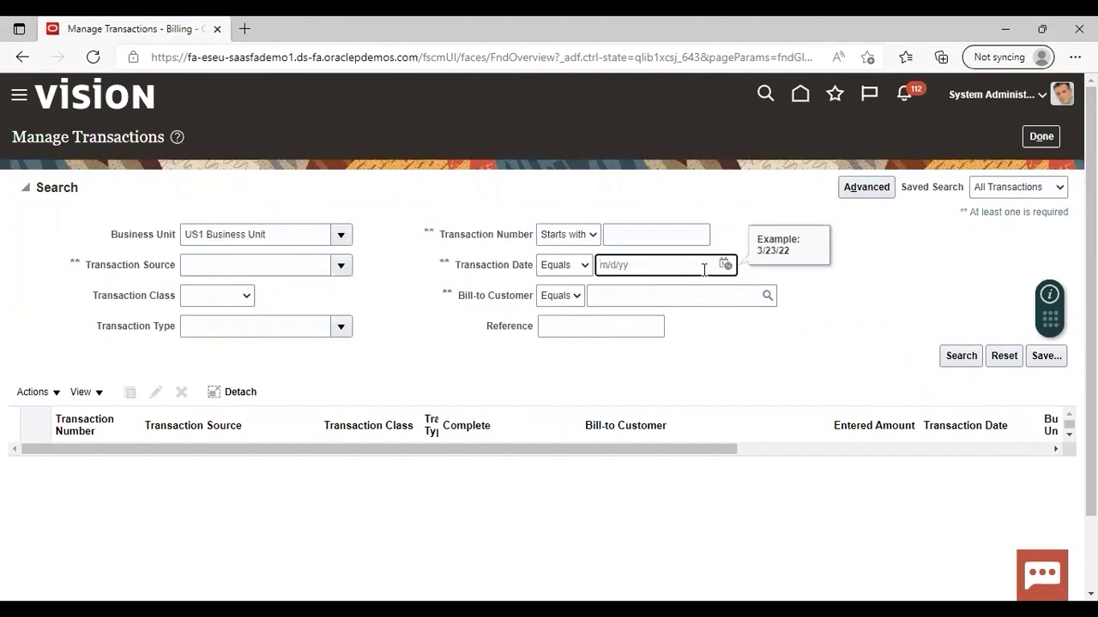
{"action": "type", "text": "03/"}
{"action": "key", "text": "BackSpace"}
{"action": "key", "text": "BackSpace"}
{"action": "key", "text": "BackSpace"}
{"action": "type", "text": "3/23/20"}
{"action": "key", "text": "BackSpace"}
{"action": "type", "text": "2"}
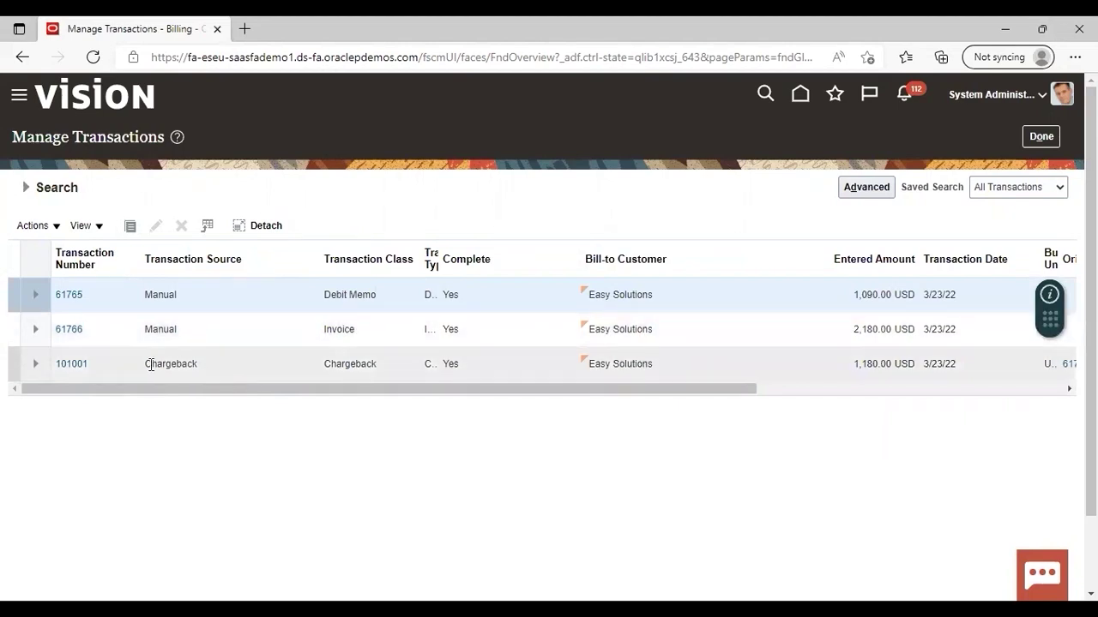
- Review the chargeback transaction's customer, payment and miscellaneous details, cancel out of it and select its row in the results
{"action": "left_click", "coordinate": [71, 364]}
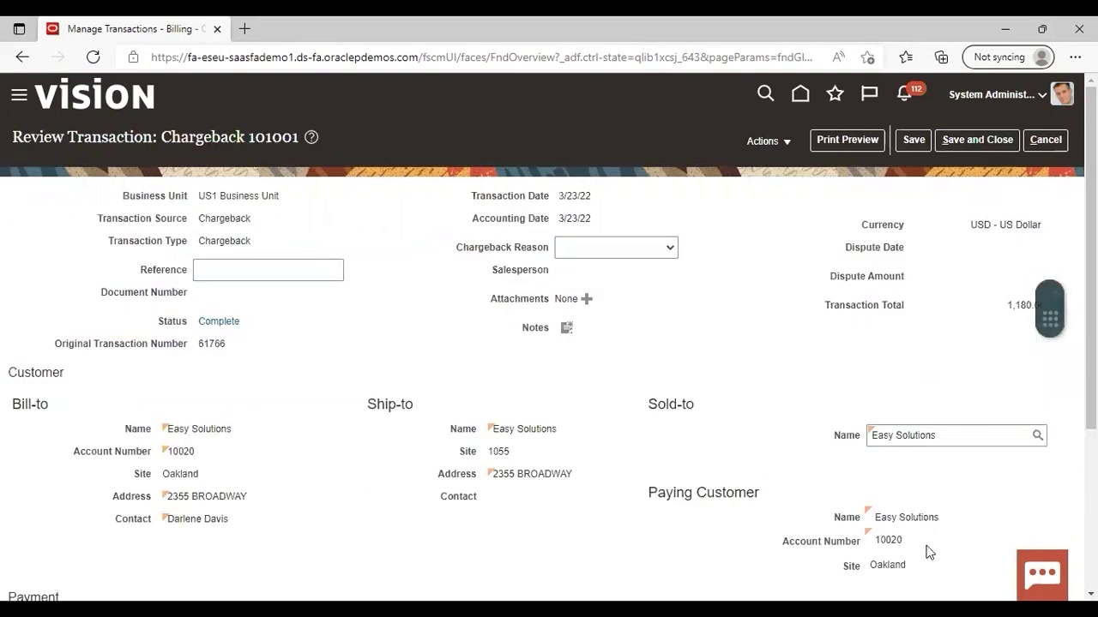
{"action": "scroll", "coordinate": [549, 343], "scroll_direction": "down", "scroll_amount": 3}
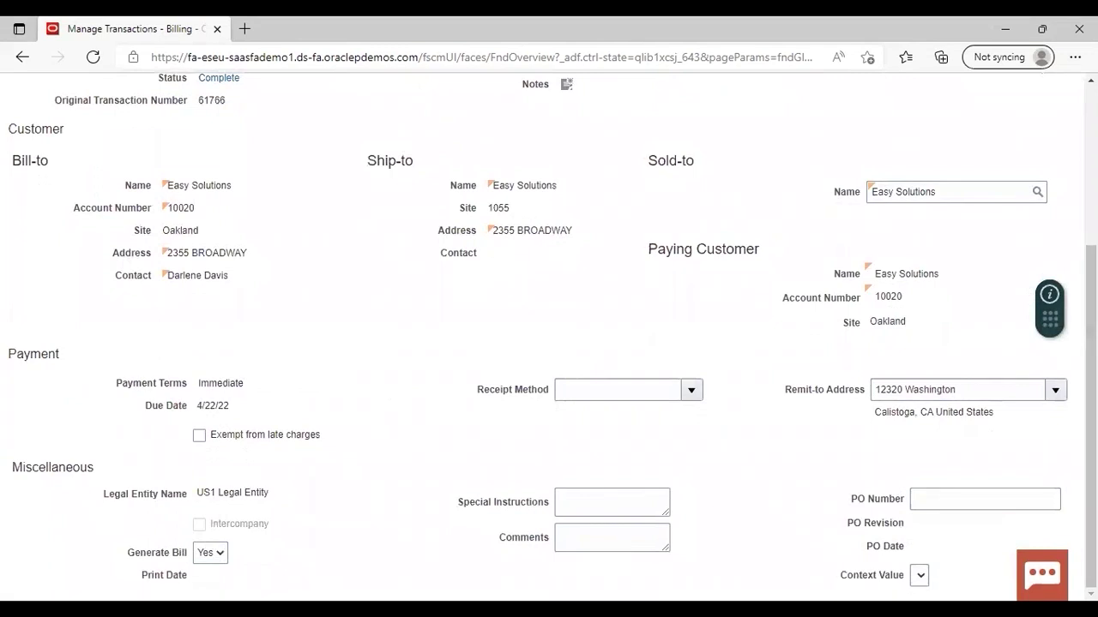
{"action": "scroll", "coordinate": [549, 343], "scroll_direction": "up", "scroll_amount": 3}
{"action": "left_click", "coordinate": [1045, 139]}
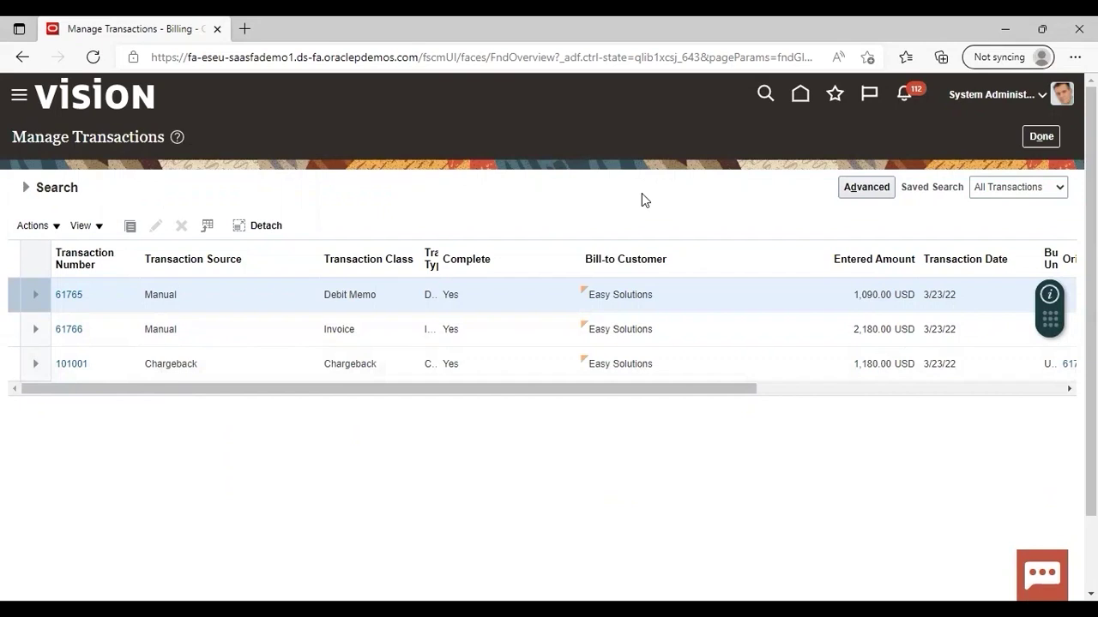
{"action": "left_click", "coordinate": [686, 364]}
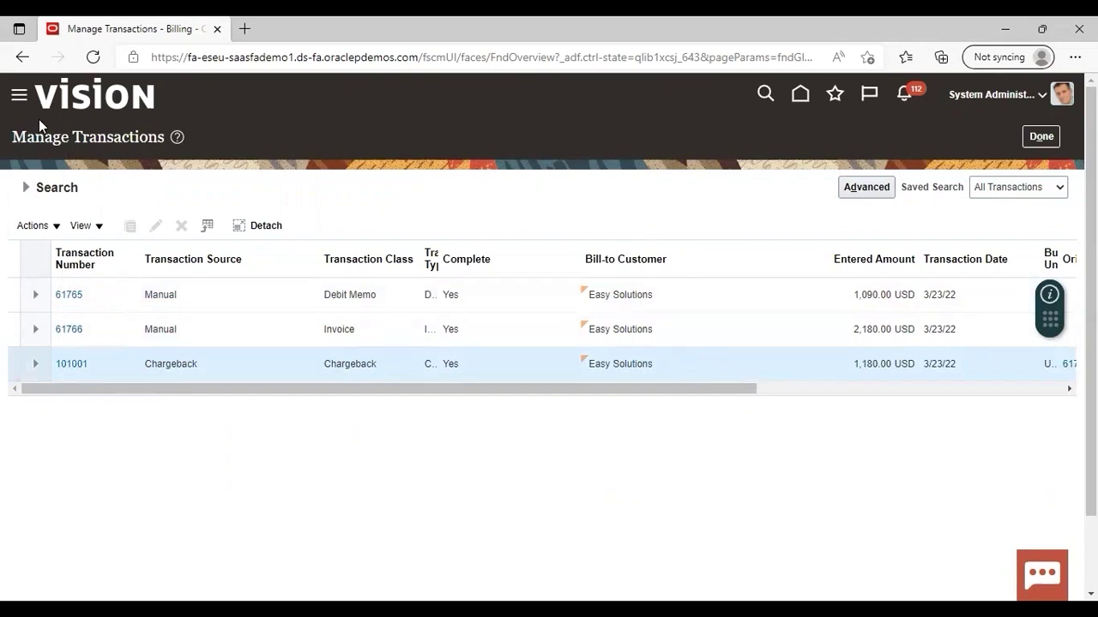
- Return to Accounts Receivable and start another new receipt
{"action": "left_click", "coordinate": [17, 101]}
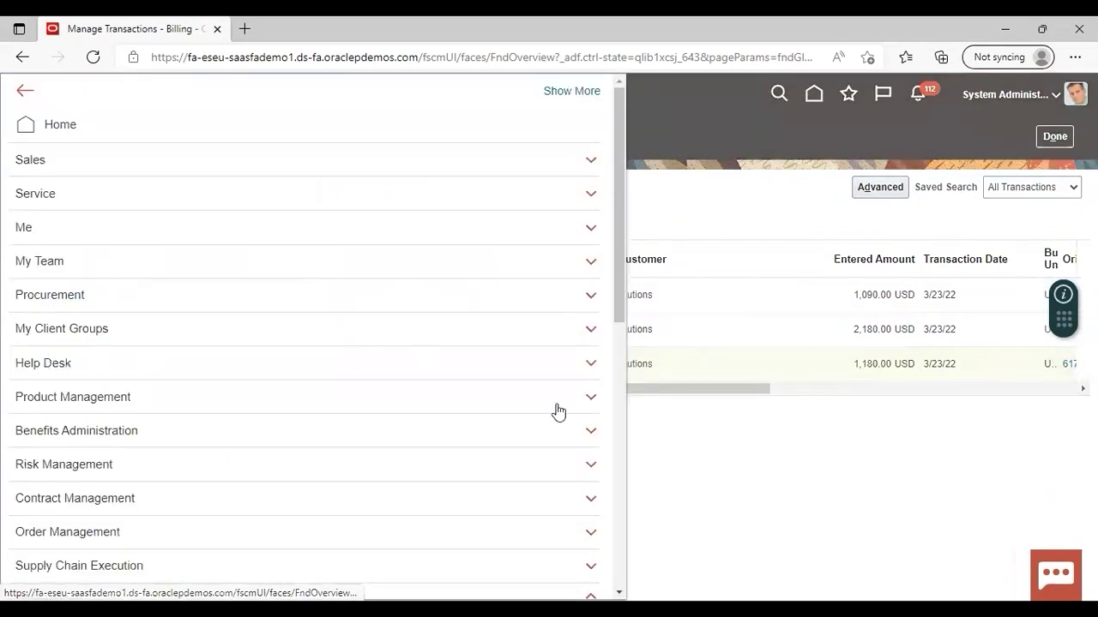
{"action": "scroll", "coordinate": [614, 528], "scroll_direction": "down", "scroll_amount": 4}
{"action": "scroll", "coordinate": [614, 532], "scroll_direction": "down", "scroll_amount": 1}
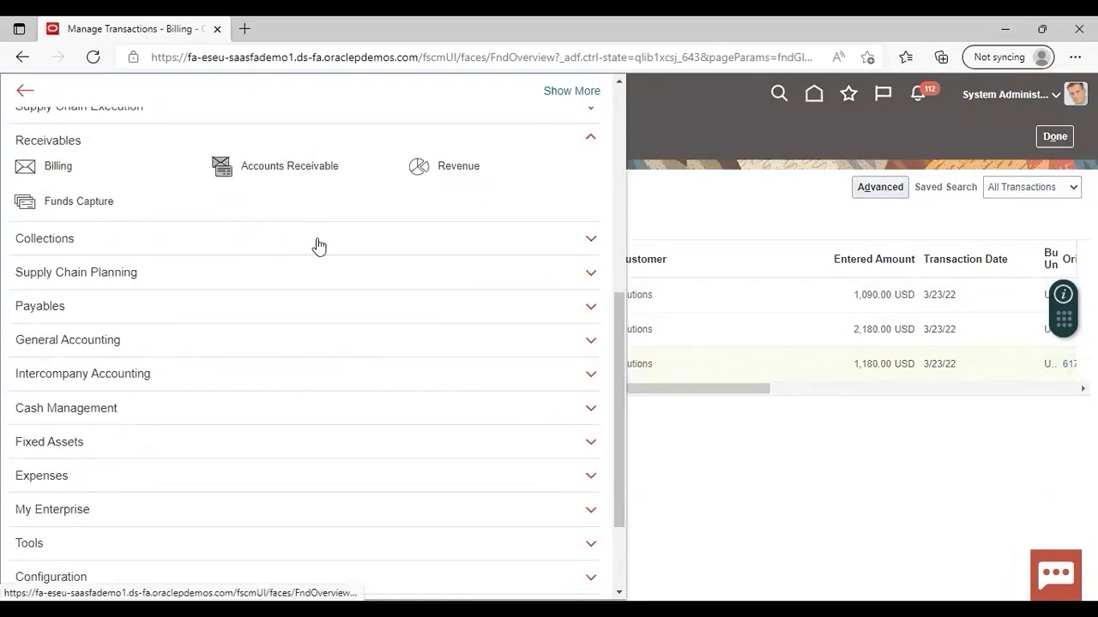
{"action": "left_click", "coordinate": [314, 169]}
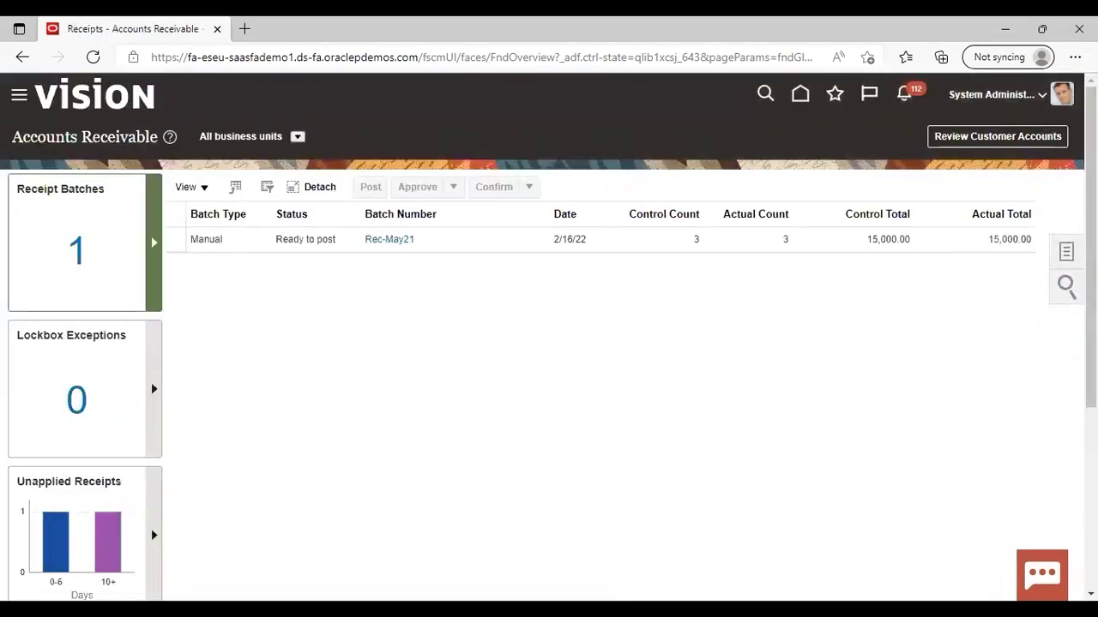
{"action": "left_click", "coordinate": [1067, 256]}
{"action": "left_click", "coordinate": [952, 147]}
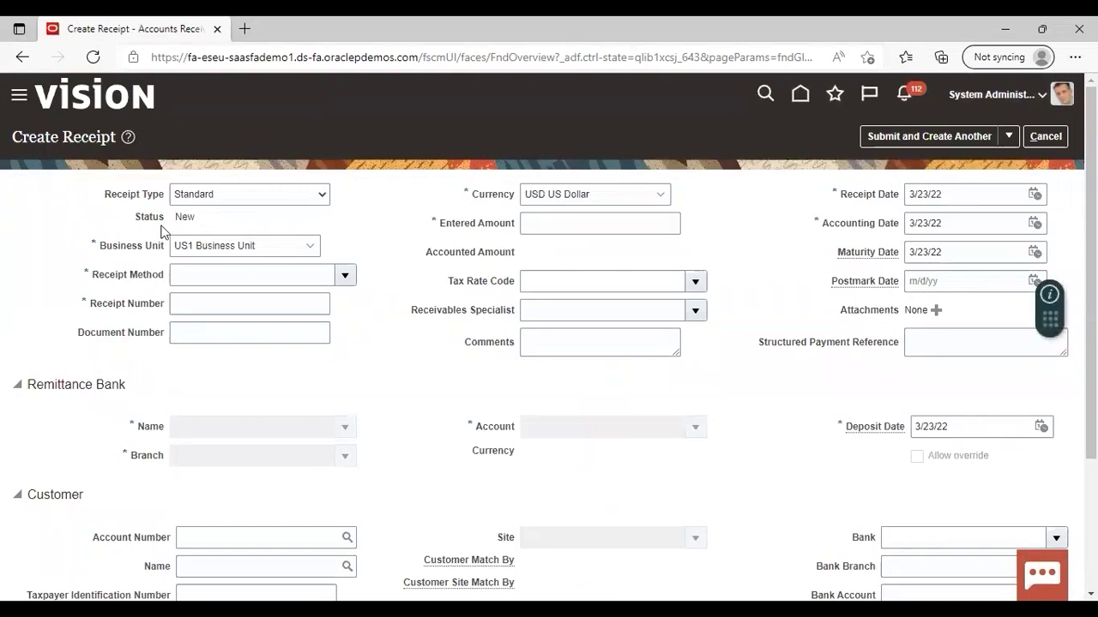
- Set the new receipt's method to BBC check and its receipt number to 2345
{"action": "left_click", "coordinate": [345, 275]}
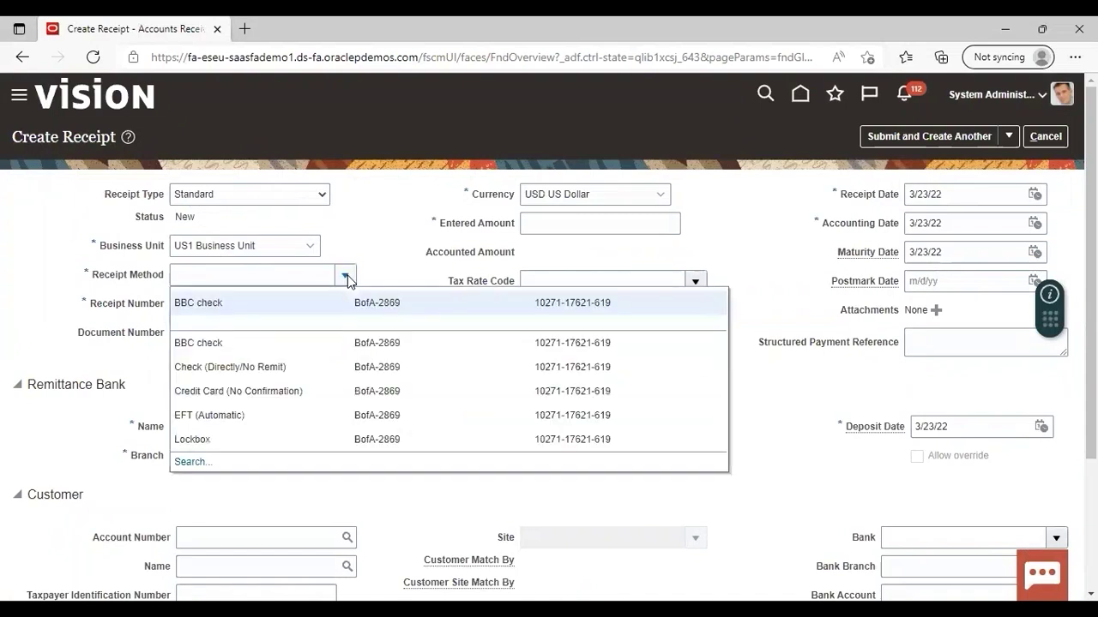
{"action": "left_click", "coordinate": [333, 293]}
{"action": "left_click", "coordinate": [307, 306]}
{"action": "type", "text": "2345"}
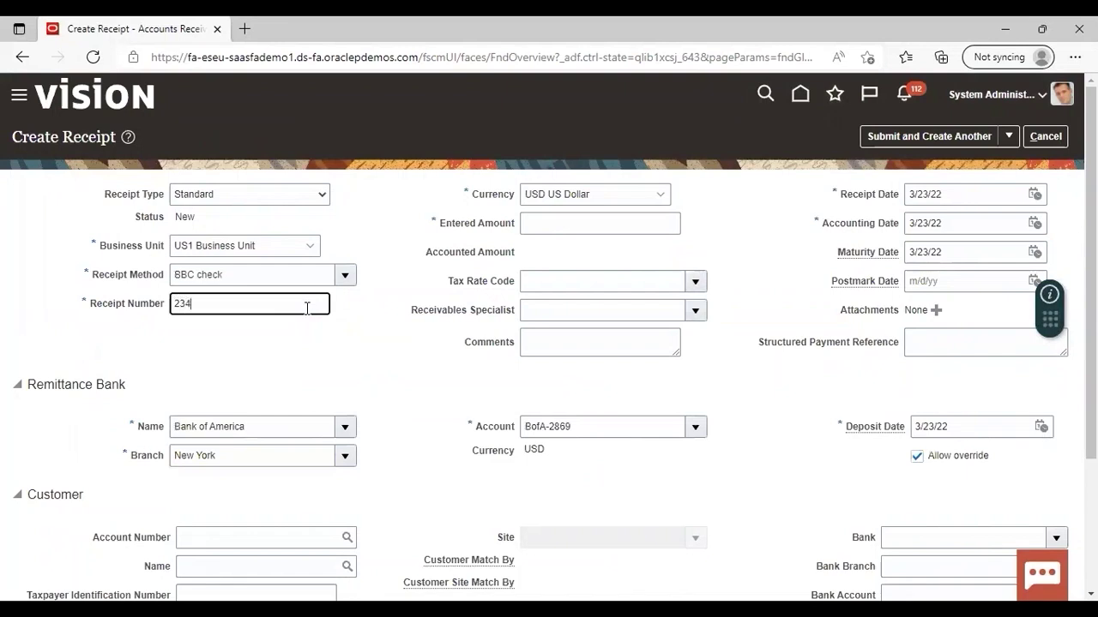
{"action": "left_click", "coordinate": [364, 368]}
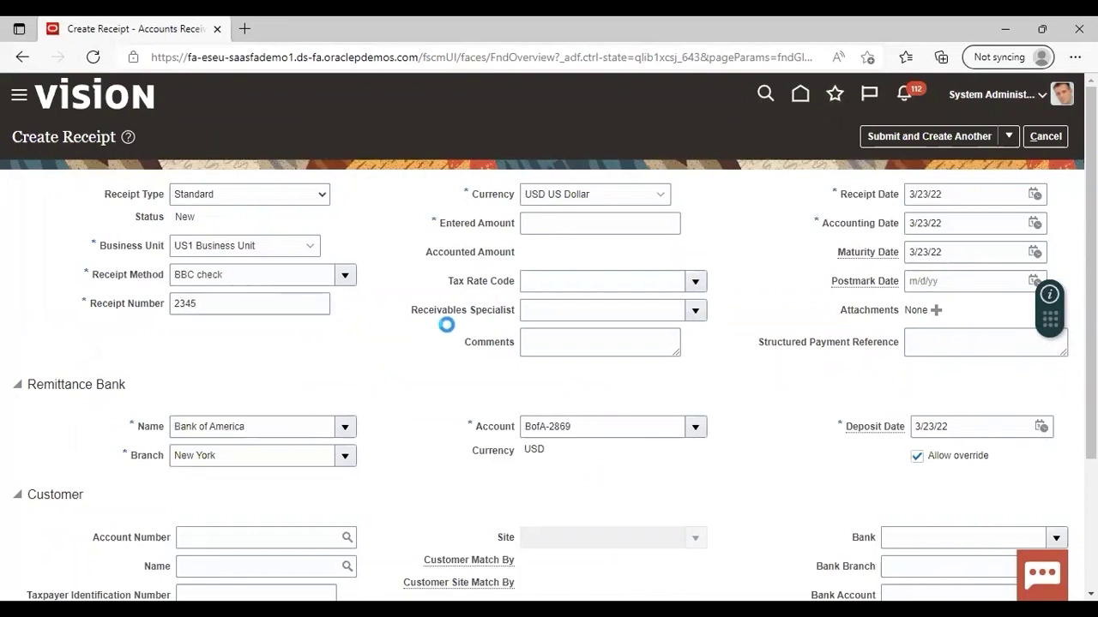
- Set the receipt's entered amount to 1,180.00 USD
{"action": "left_click", "coordinate": [662, 224]}
{"action": "type", "text": "1180"}
{"action": "left_click", "coordinate": [748, 390]}
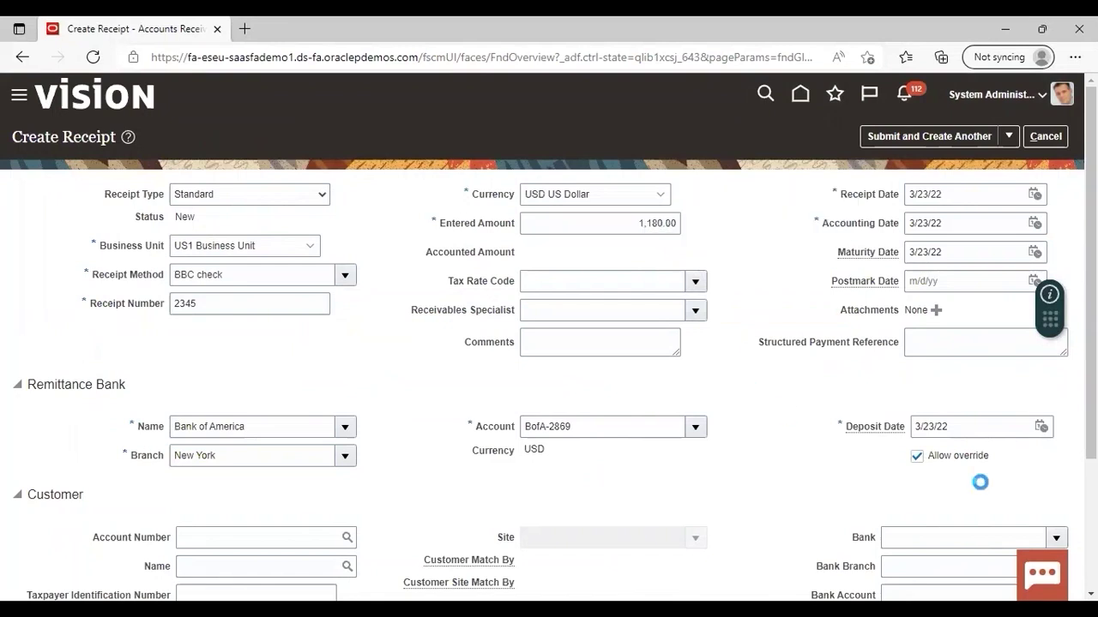
- Search the customer accounts by the name "easy" and assign Easy Solutions as the receipt's customer
{"action": "scroll", "coordinate": [980, 482], "scroll_direction": "down", "scroll_amount": 2}
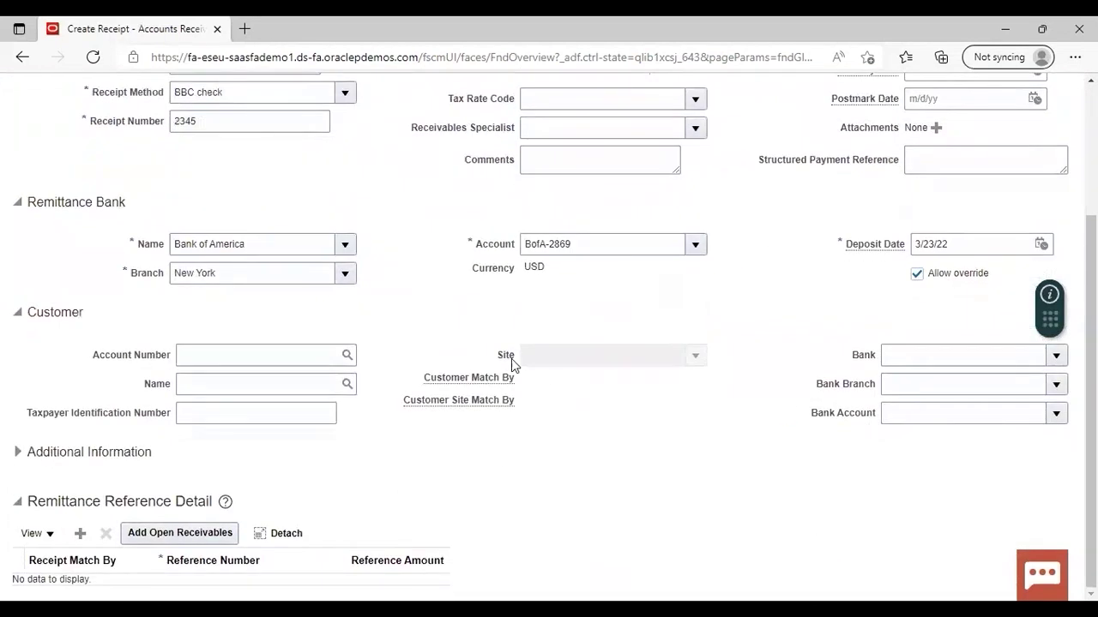
{"action": "left_click", "coordinate": [347, 356]}
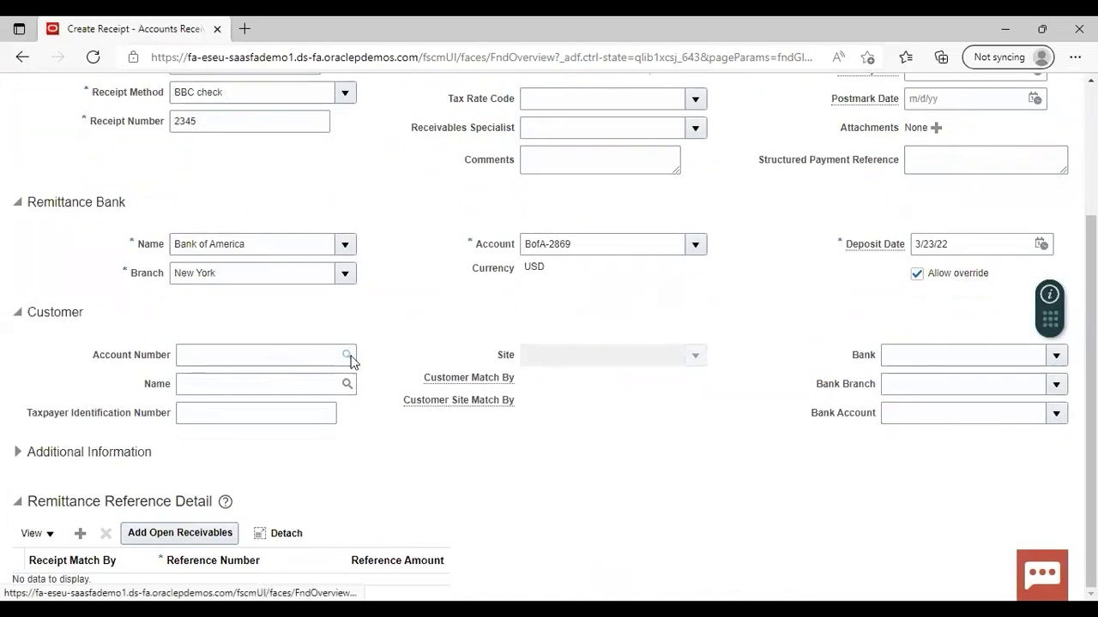
{"action": "left_click", "coordinate": [466, 268]}
{"action": "type", "text": "sasy"}
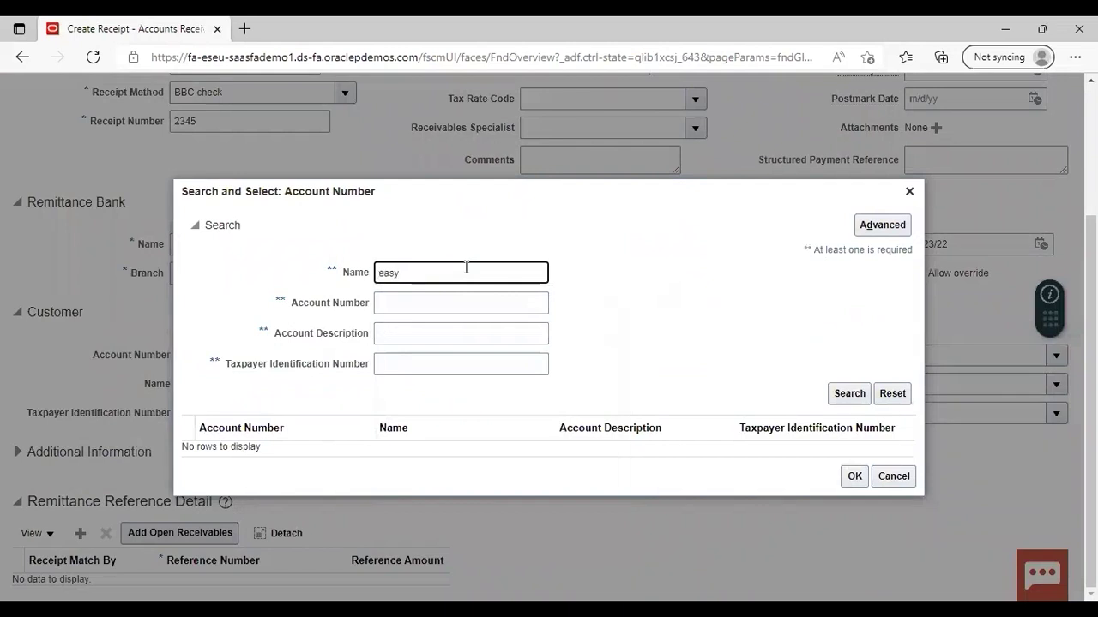
{"action": "key", "text": "Return"}
{"action": "left_click", "coordinate": [336, 439]}
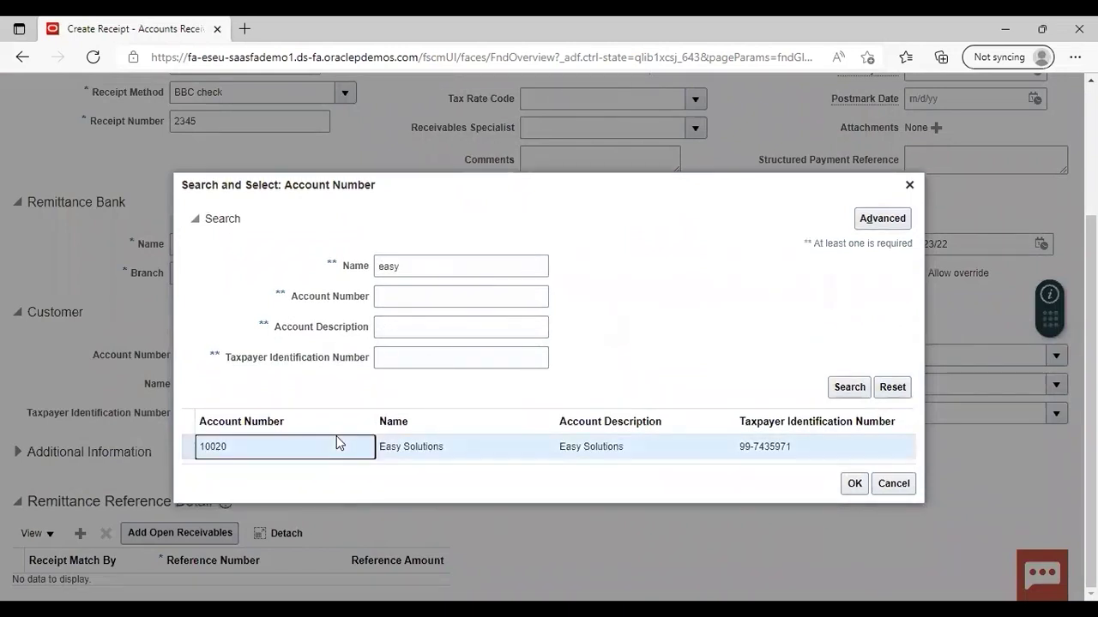
{"action": "left_click", "coordinate": [853, 484]}
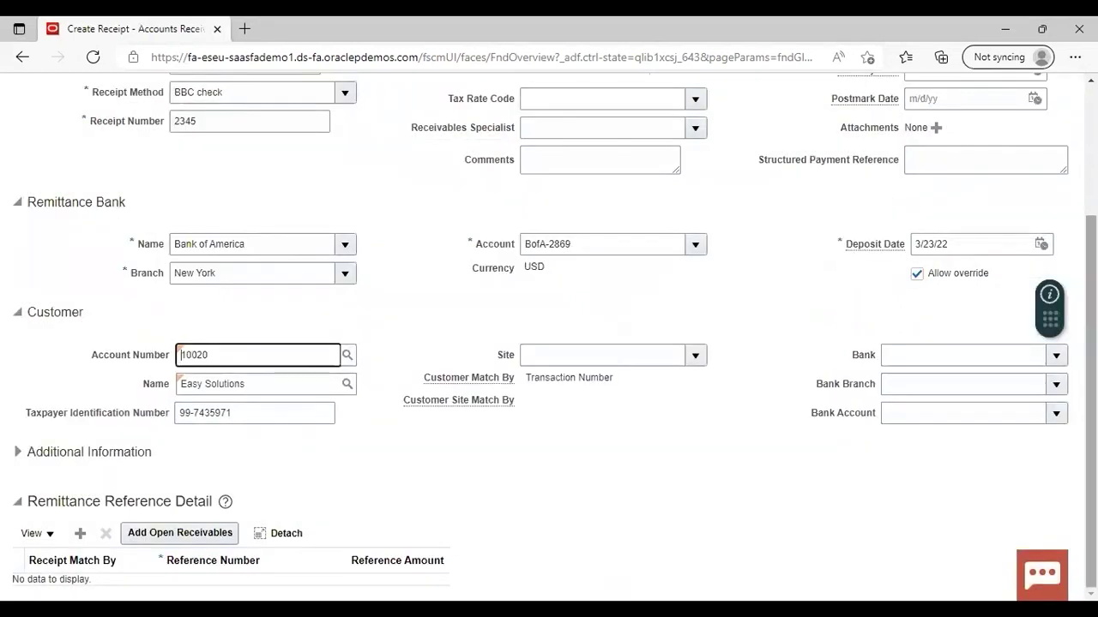
- Set the customer site to the primary Oakland site and submit the receipt, continuing to its edit page
{"action": "left_click", "coordinate": [695, 355]}
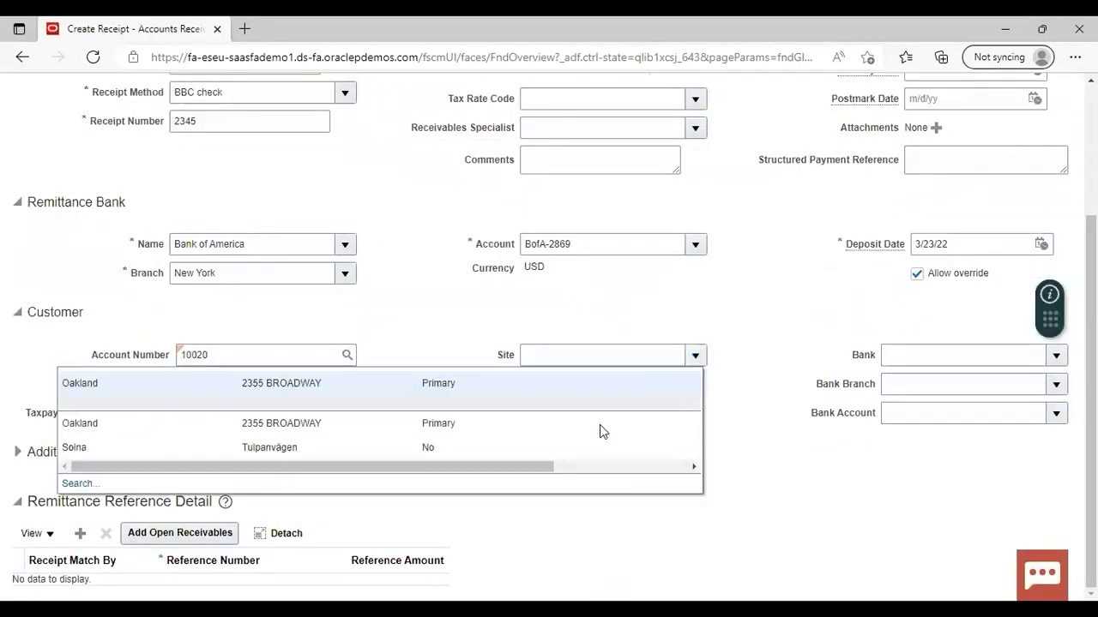
{"action": "left_click", "coordinate": [582, 388]}
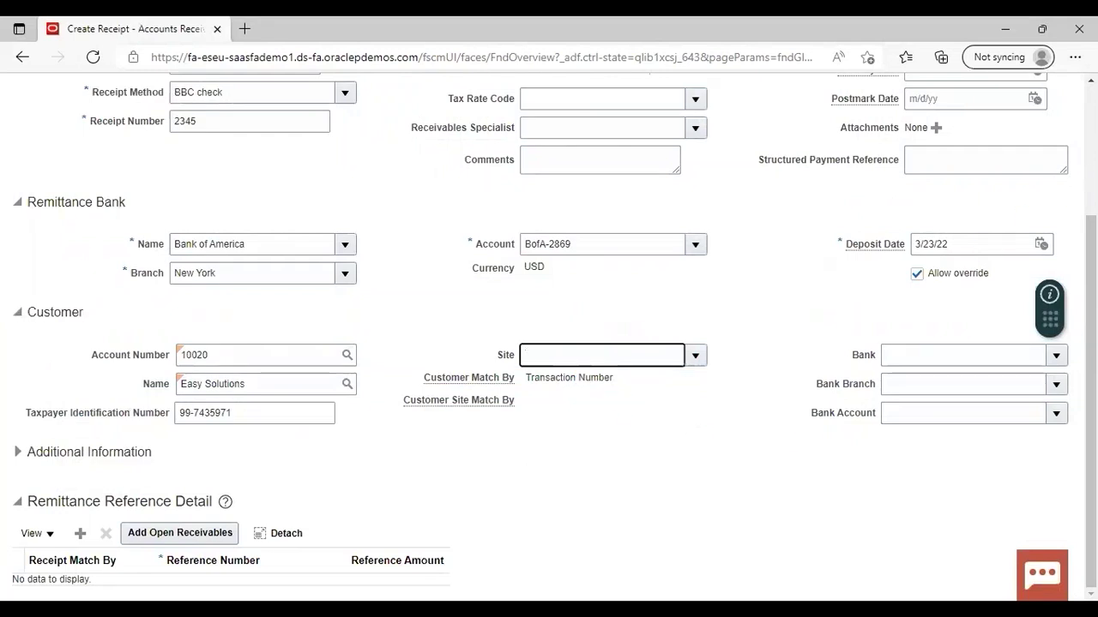
{"action": "scroll", "coordinate": [549, 336], "scroll_direction": "up", "scroll_amount": 2}
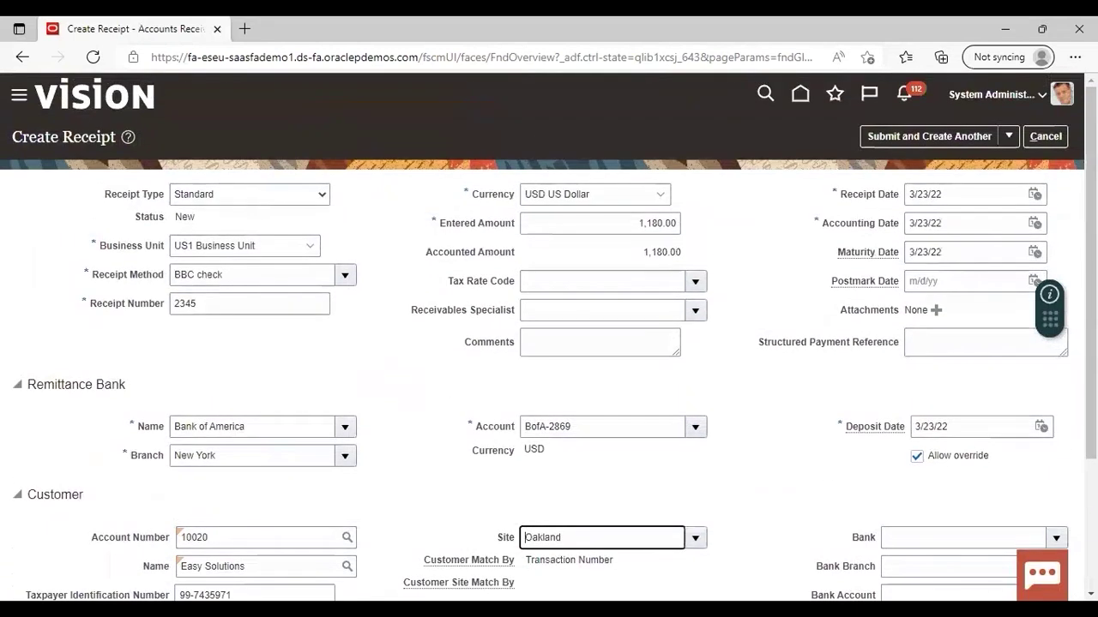
{"action": "left_click", "coordinate": [1008, 137]}
{"action": "left_click", "coordinate": [960, 187]}
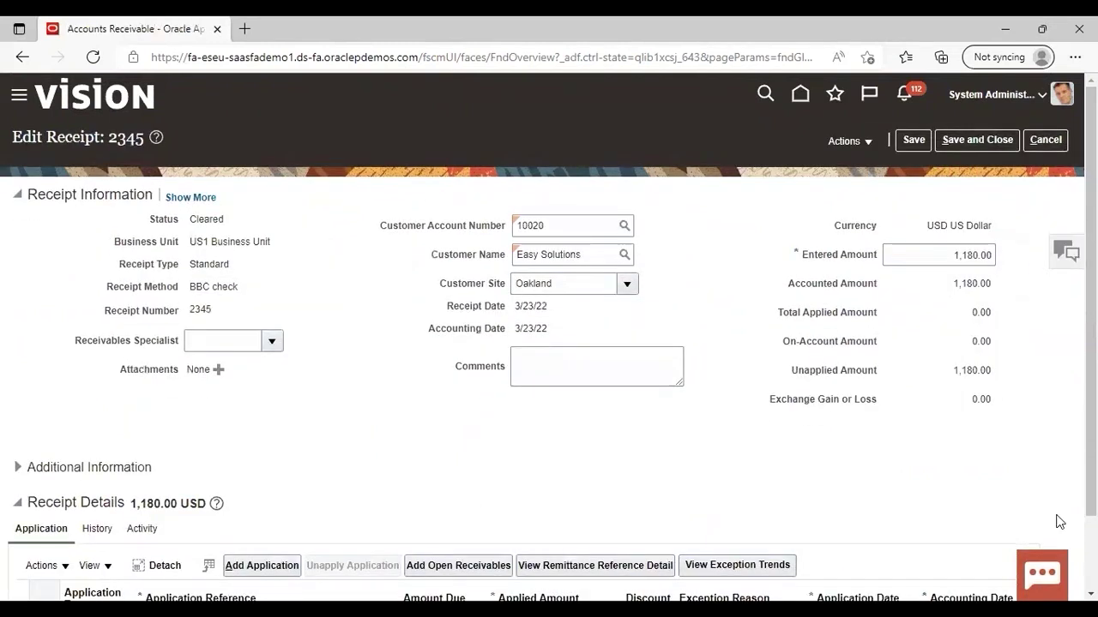
- Search the open receivables of Easy Solutions for this receipt with chargebacks included
{"action": "scroll", "coordinate": [549, 343], "scroll_direction": "down", "scroll_amount": 1}
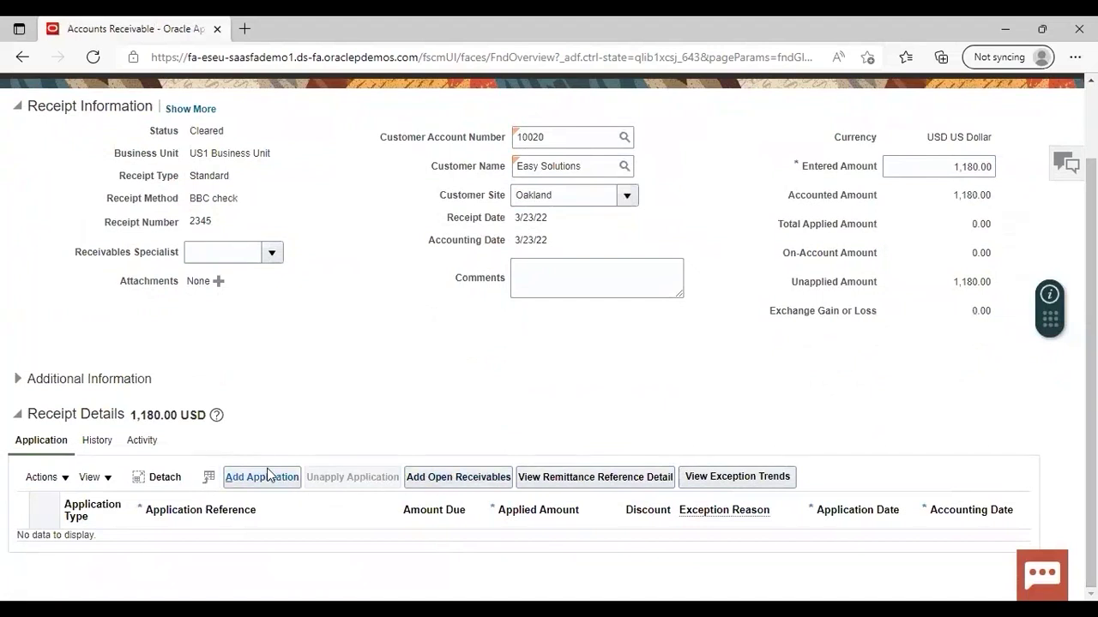
{"action": "left_click", "coordinate": [461, 478]}
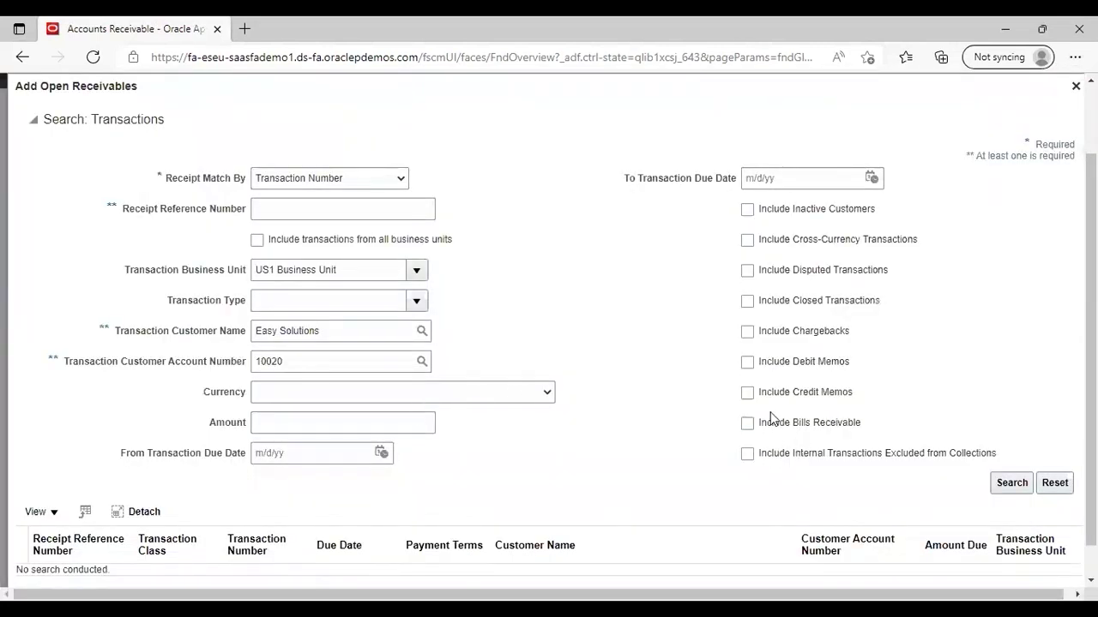
{"action": "left_click", "coordinate": [747, 333]}
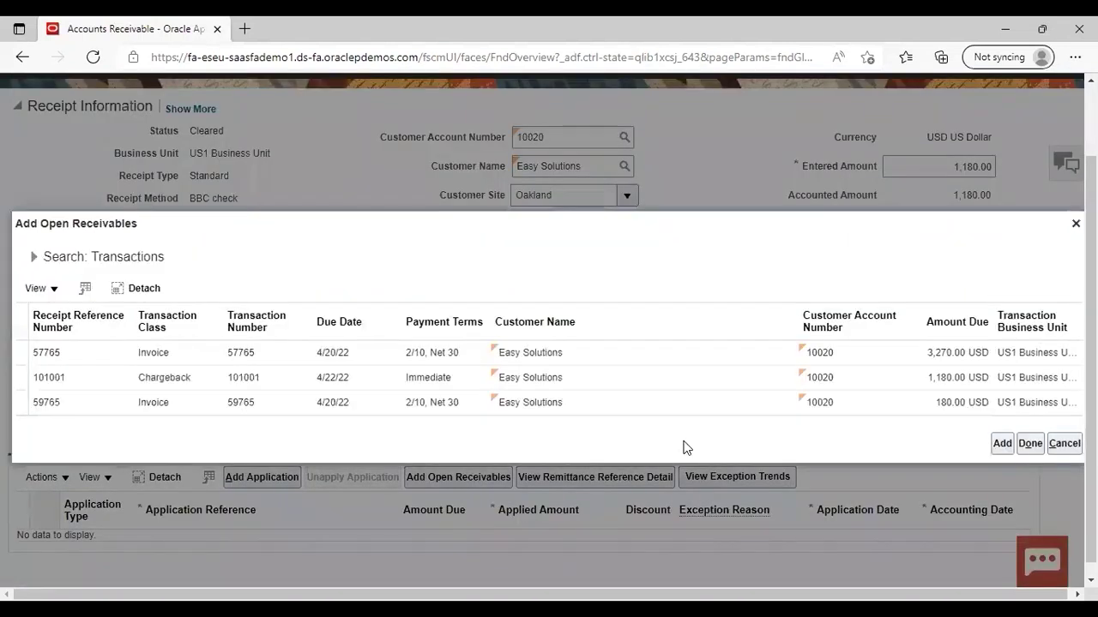
- Add the Easy Solutions chargeback to the receipt's applications, then save and close the receipt
{"action": "left_click", "coordinate": [85, 375]}
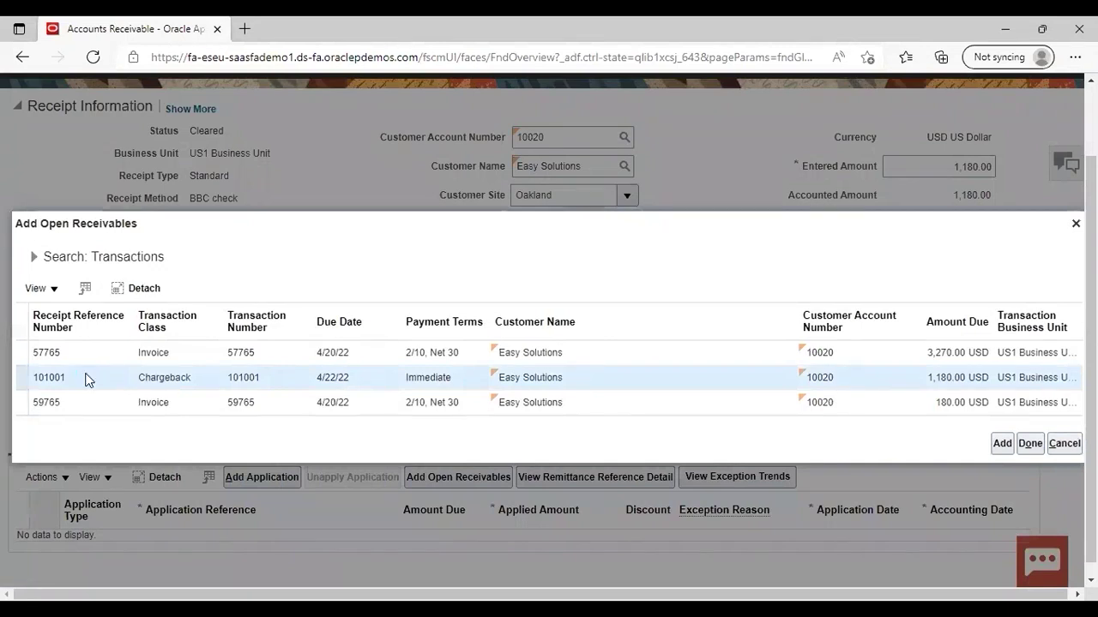
{"action": "left_click", "coordinate": [1000, 446]}
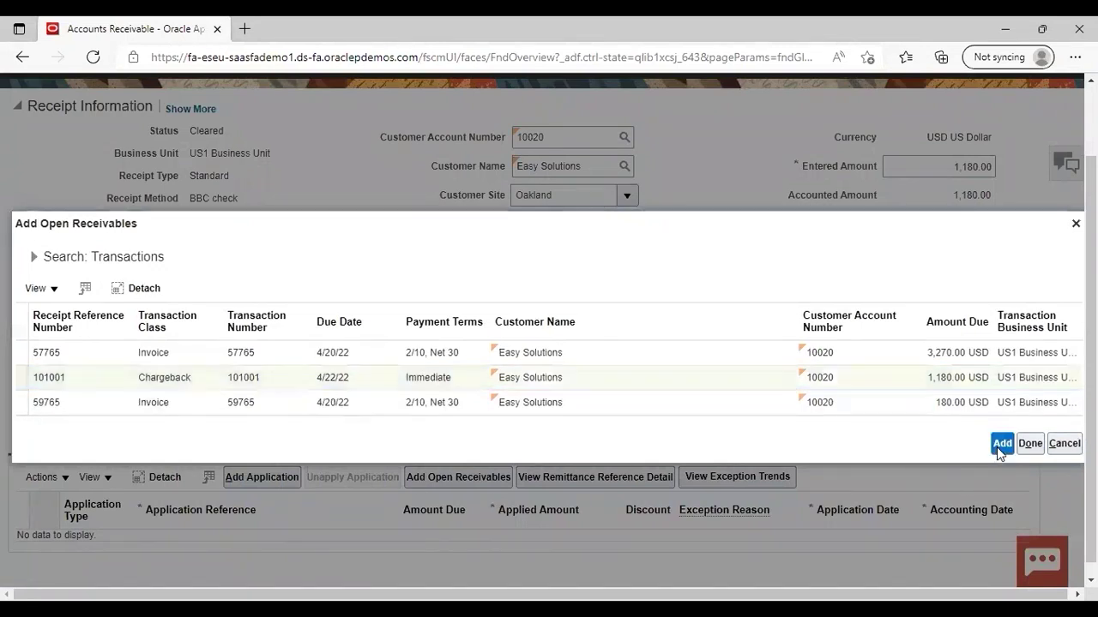
{"action": "left_click", "coordinate": [1030, 443]}
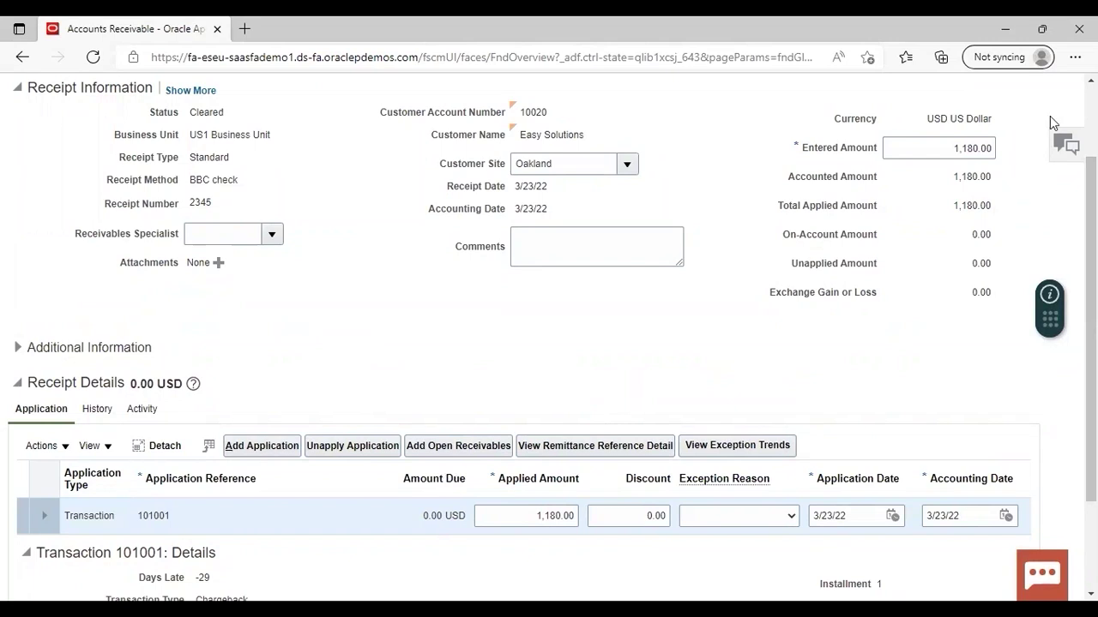
{"action": "scroll", "coordinate": [1050, 116], "scroll_direction": "up", "scroll_amount": 2}
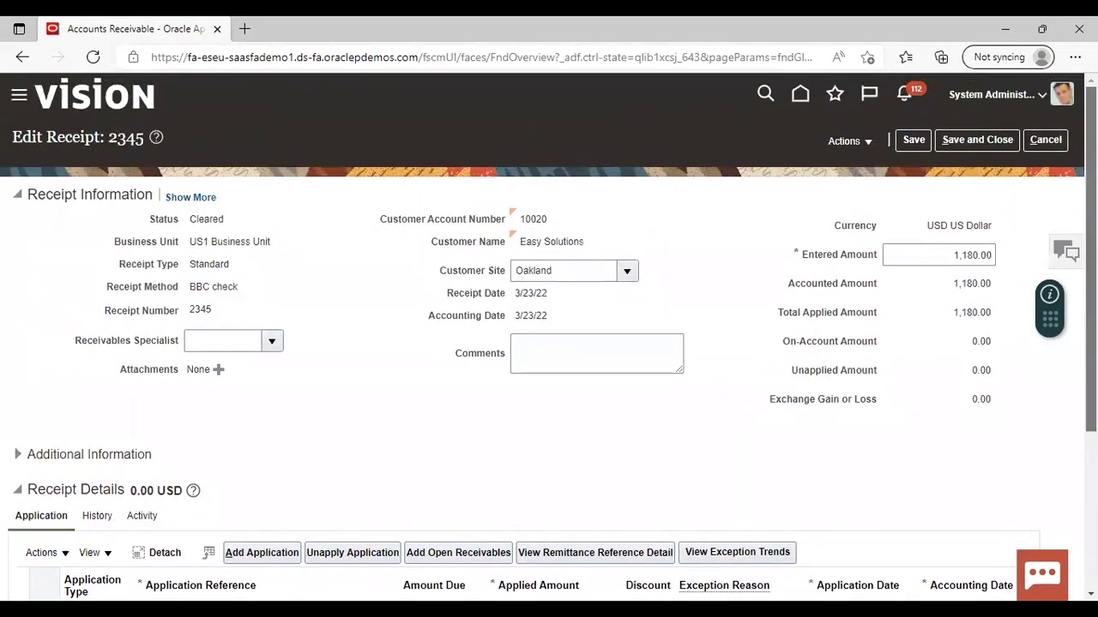
{"action": "left_click", "coordinate": [971, 147]}
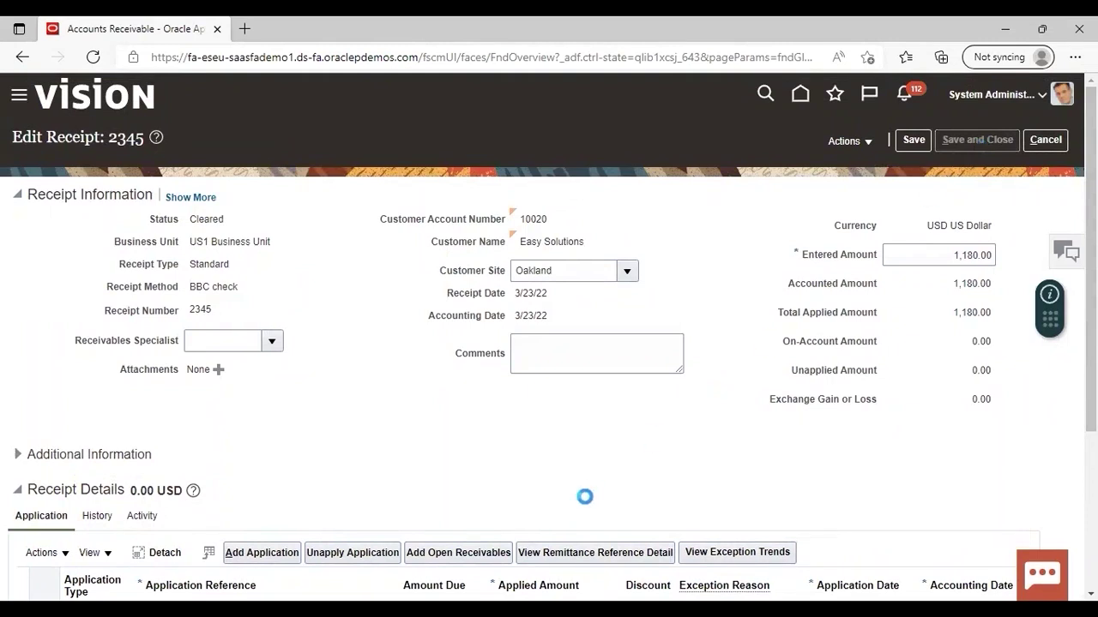